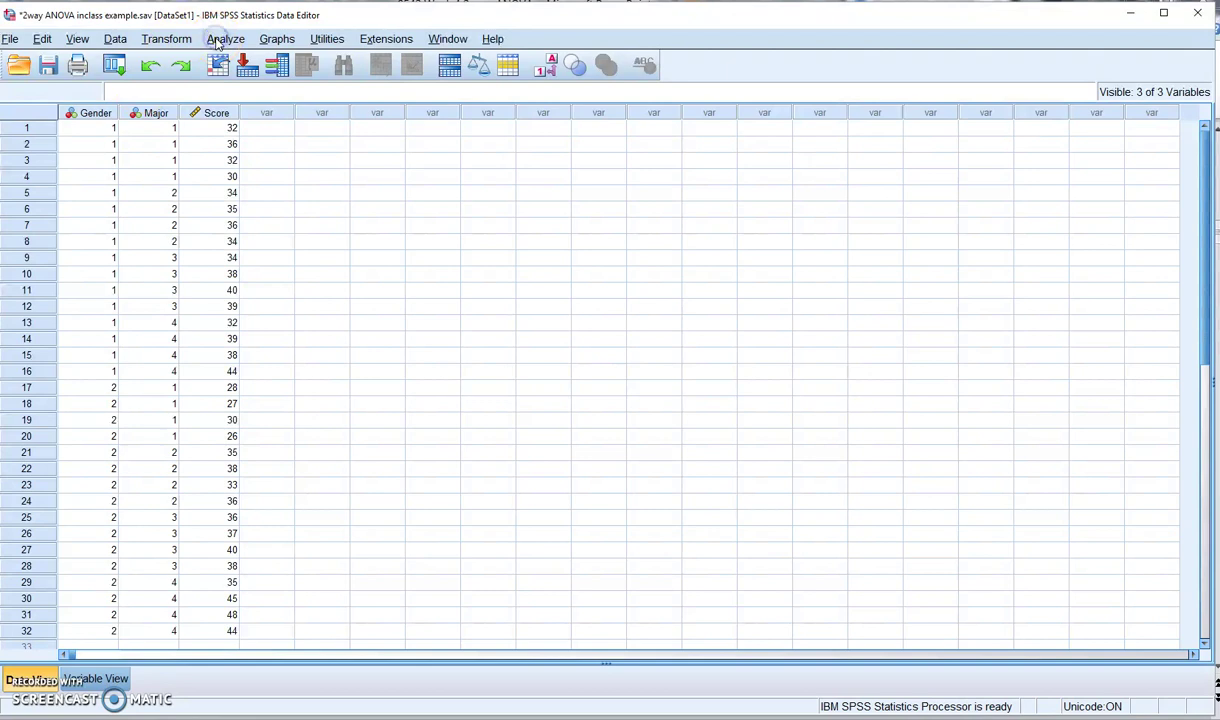
# Start a univariate general linear model analysis with Exam score as the dependent variable
pyautogui.click(220, 40)
pyautogui.click(222, 40)
pyautogui.click(225, 41)
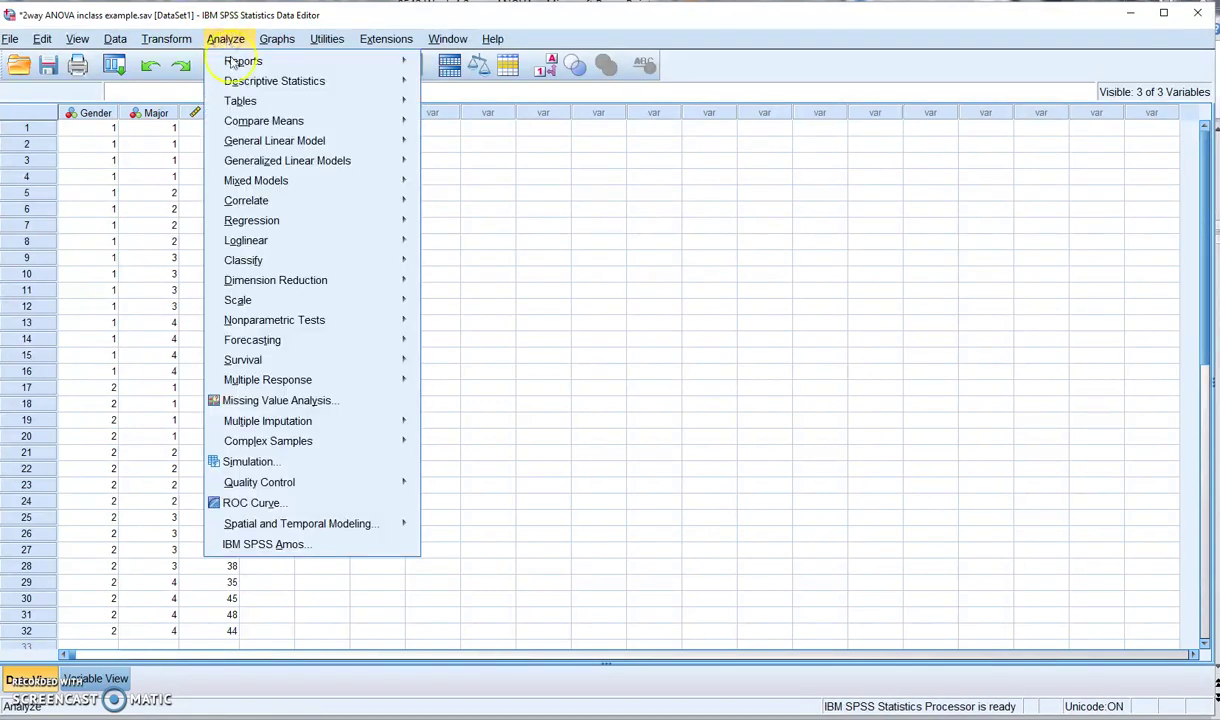
pyautogui.moveTo(243, 166)
pyautogui.moveTo(259, 146)
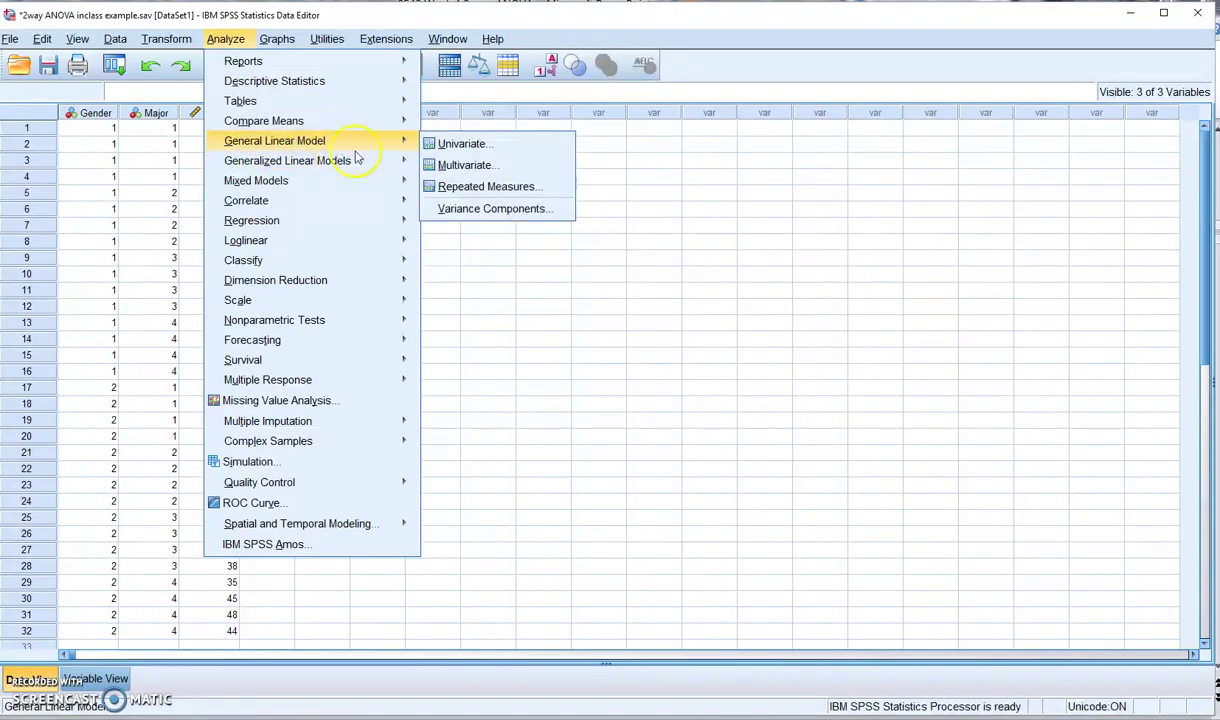
pyautogui.click(461, 145)
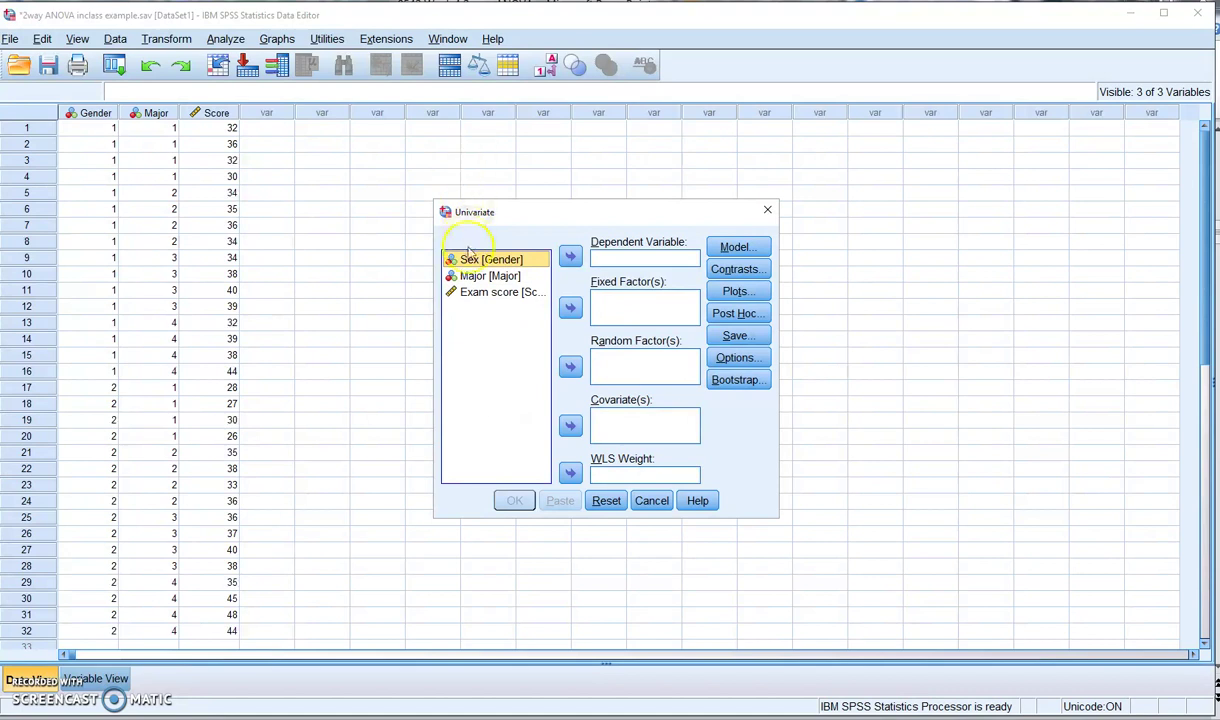
pyautogui.click(507, 293)
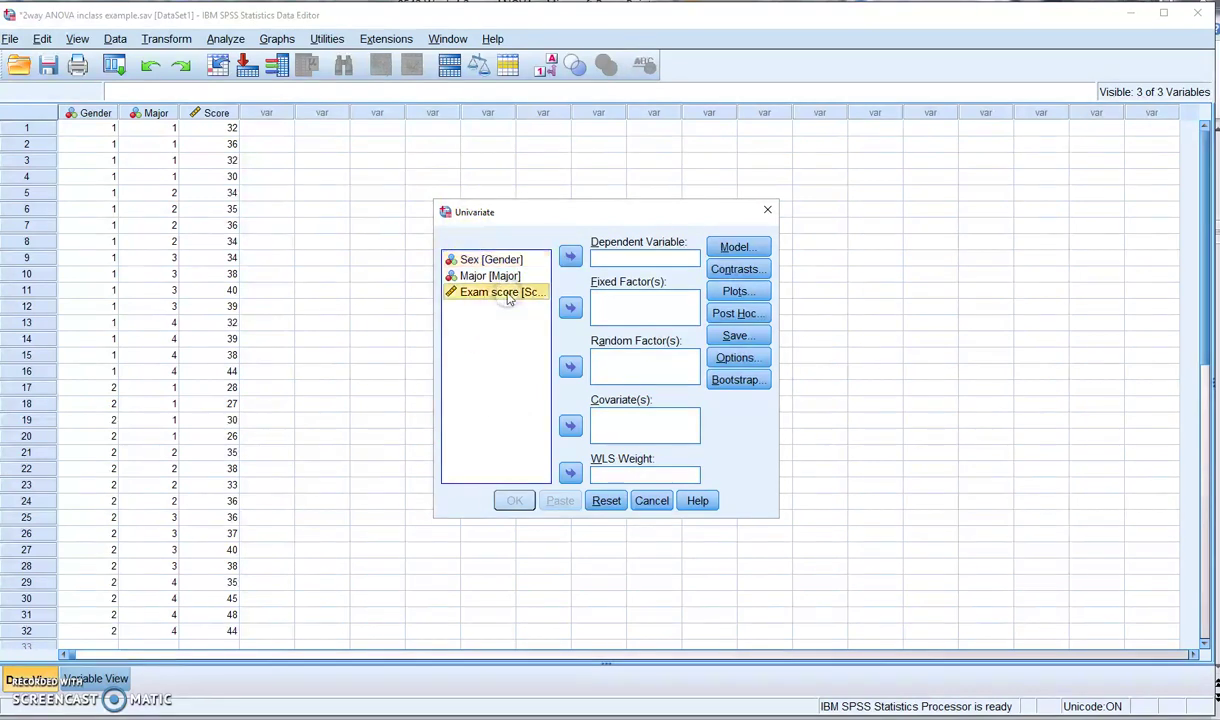
pyautogui.moveTo(572, 276); pyautogui.dragTo(594, 248)
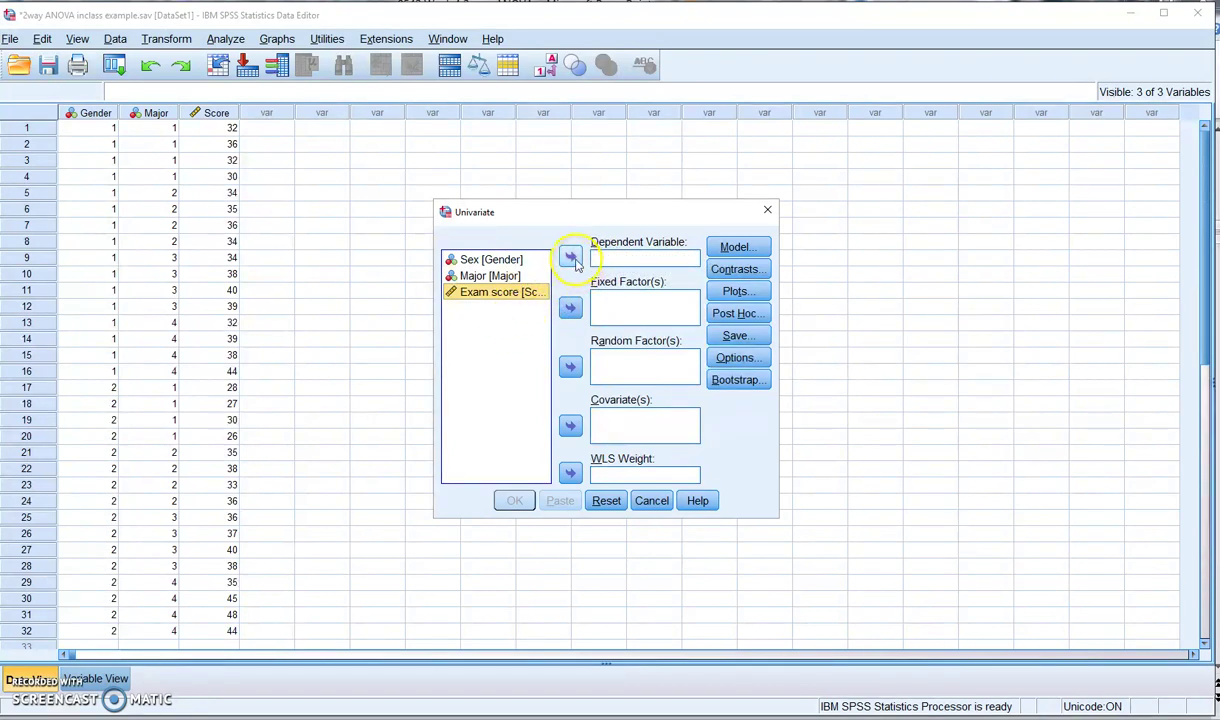
pyautogui.click(571, 258)
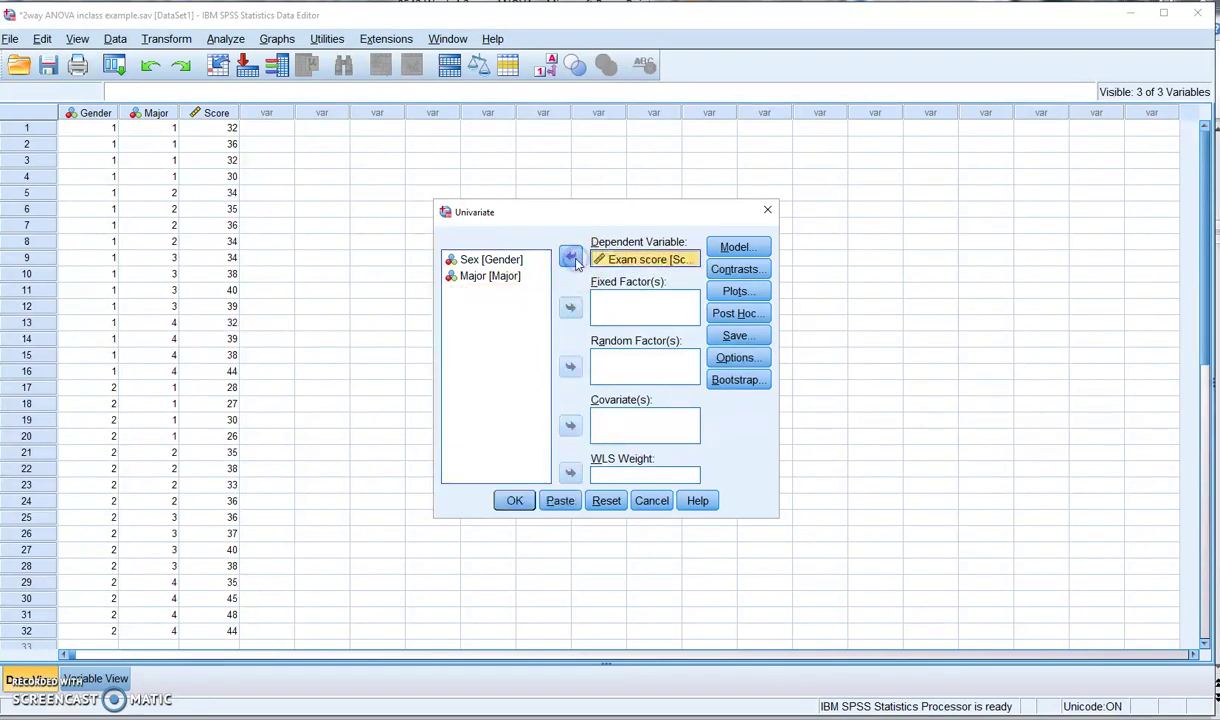
# Add Sex and Major together as the fixed factors of the univariate analysis
pyautogui.click(492, 261)
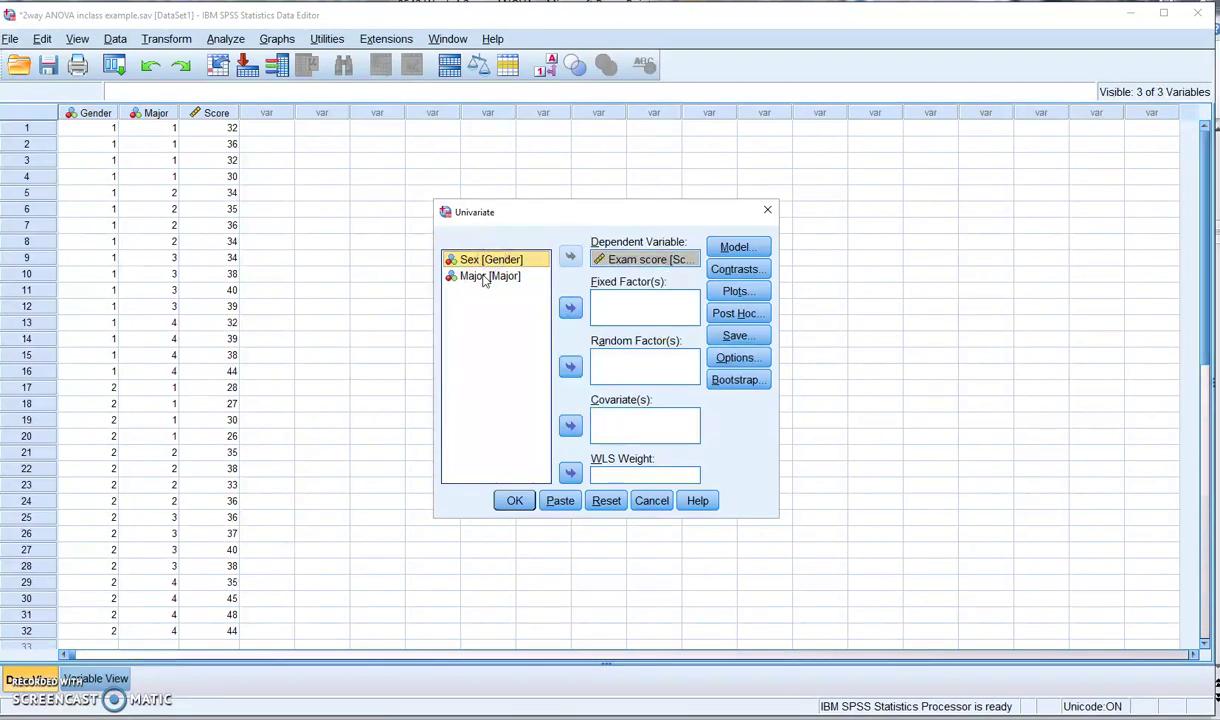
pyautogui.keyDown('ctrl'); pyautogui.click(486, 277); pyautogui.keyUp('ctrl')
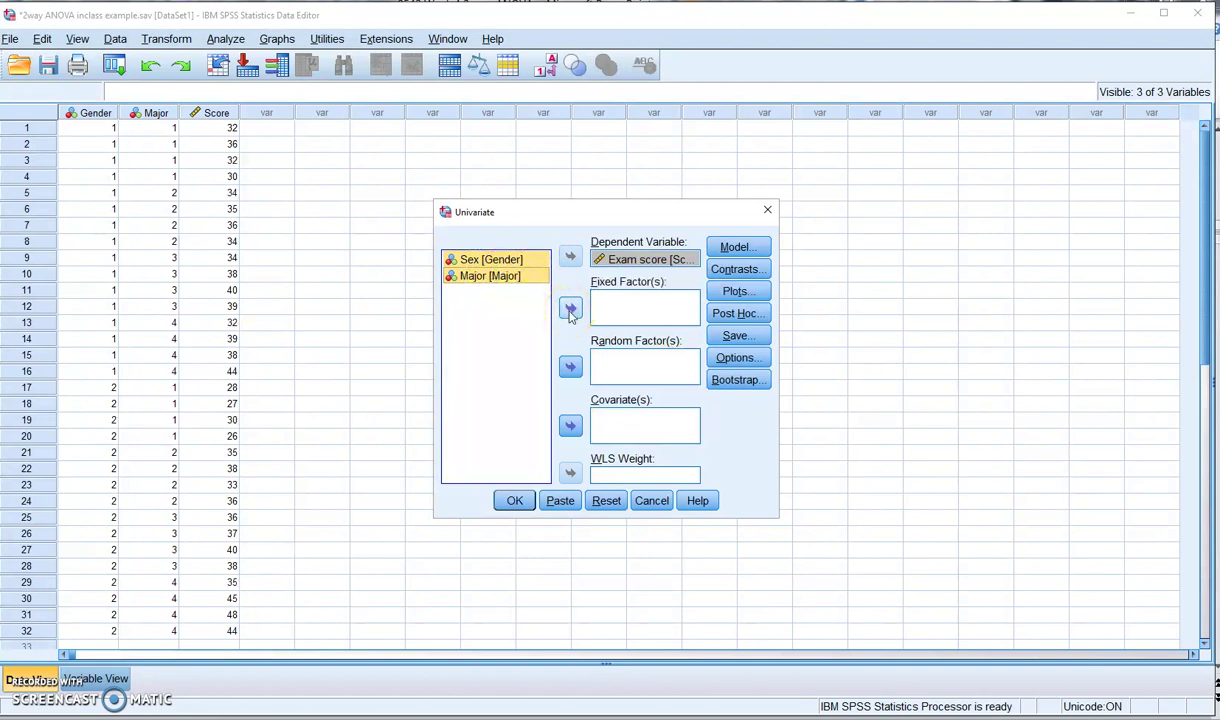
pyautogui.click(569, 311)
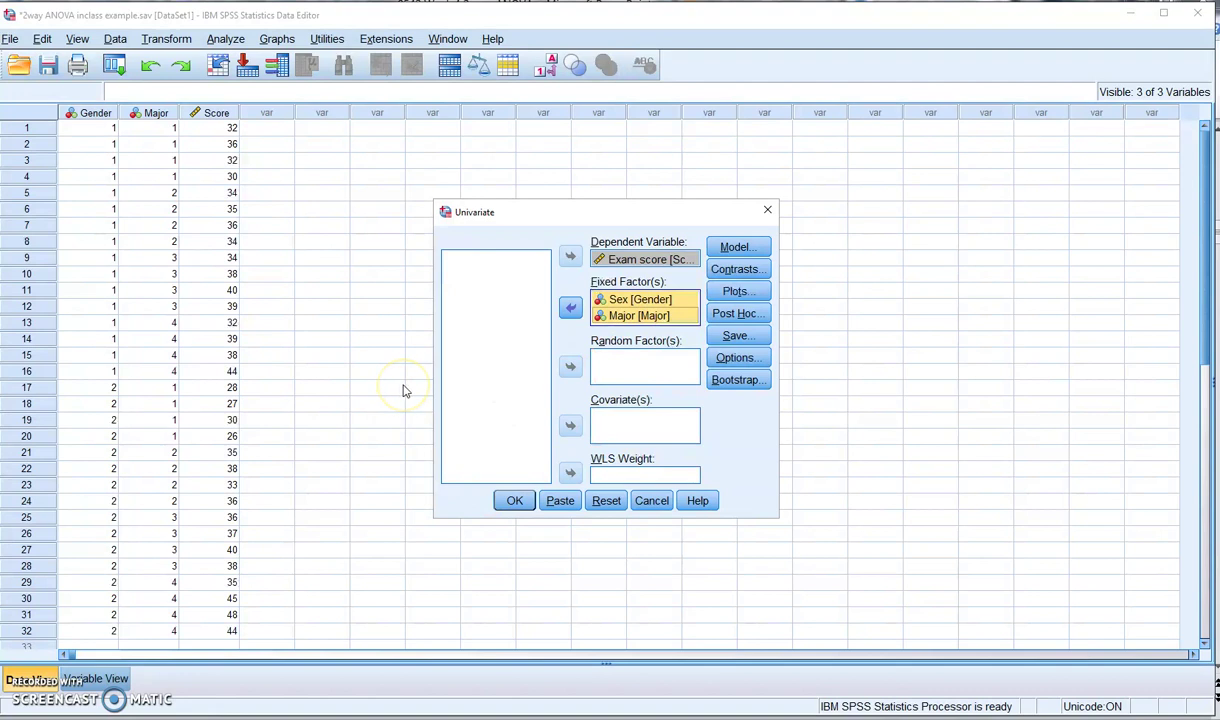
# Request descriptive statistics, homogeneity tests and estimates of effect size, and run the univariate analysis
pyautogui.click(748, 360)
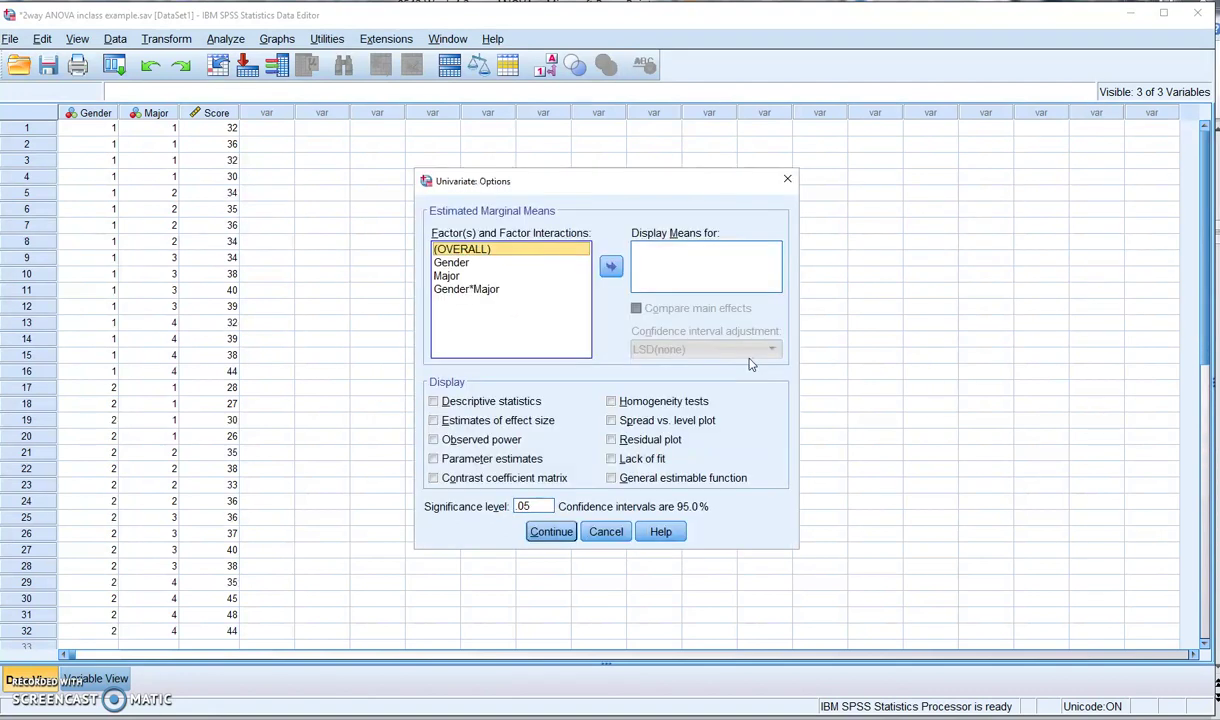
pyautogui.click(433, 401)
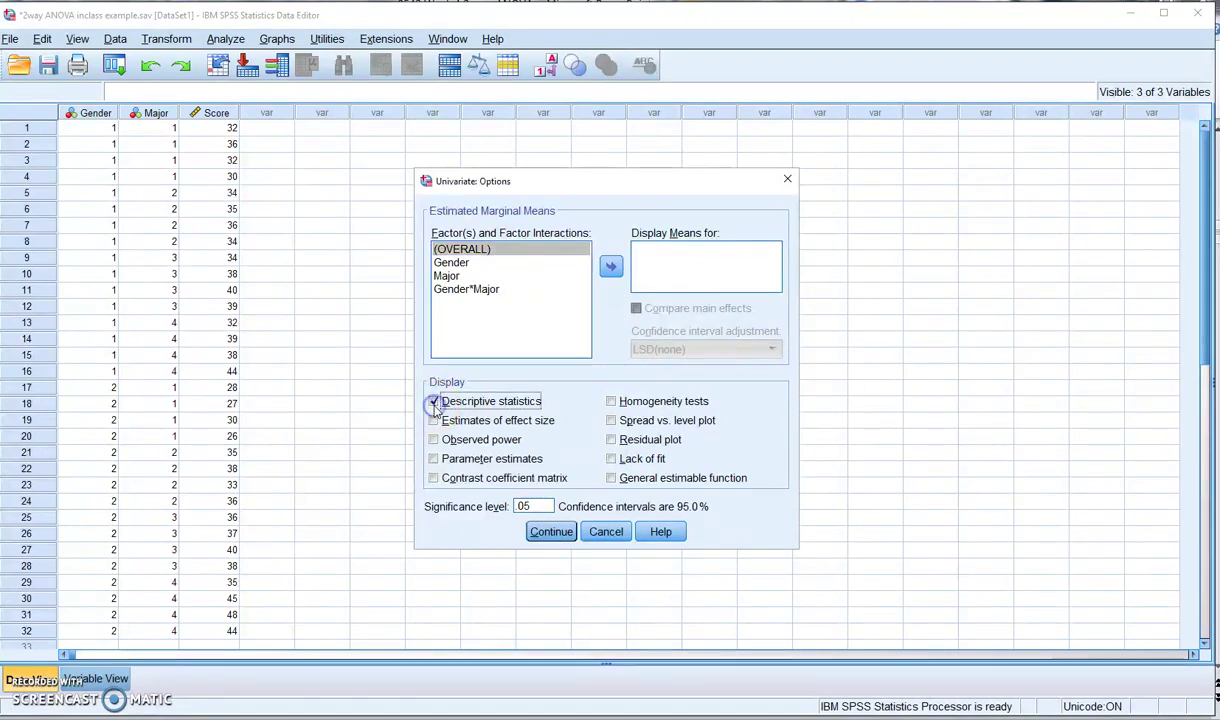
pyautogui.click(611, 401)
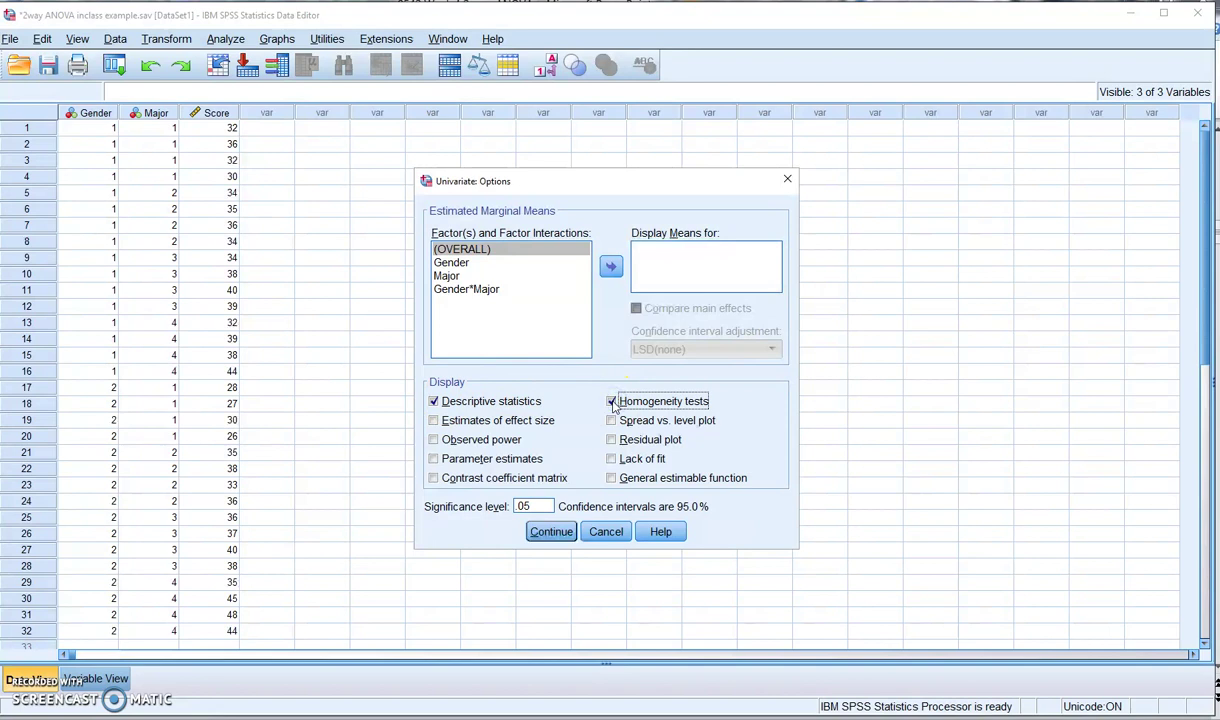
pyautogui.click(433, 421)
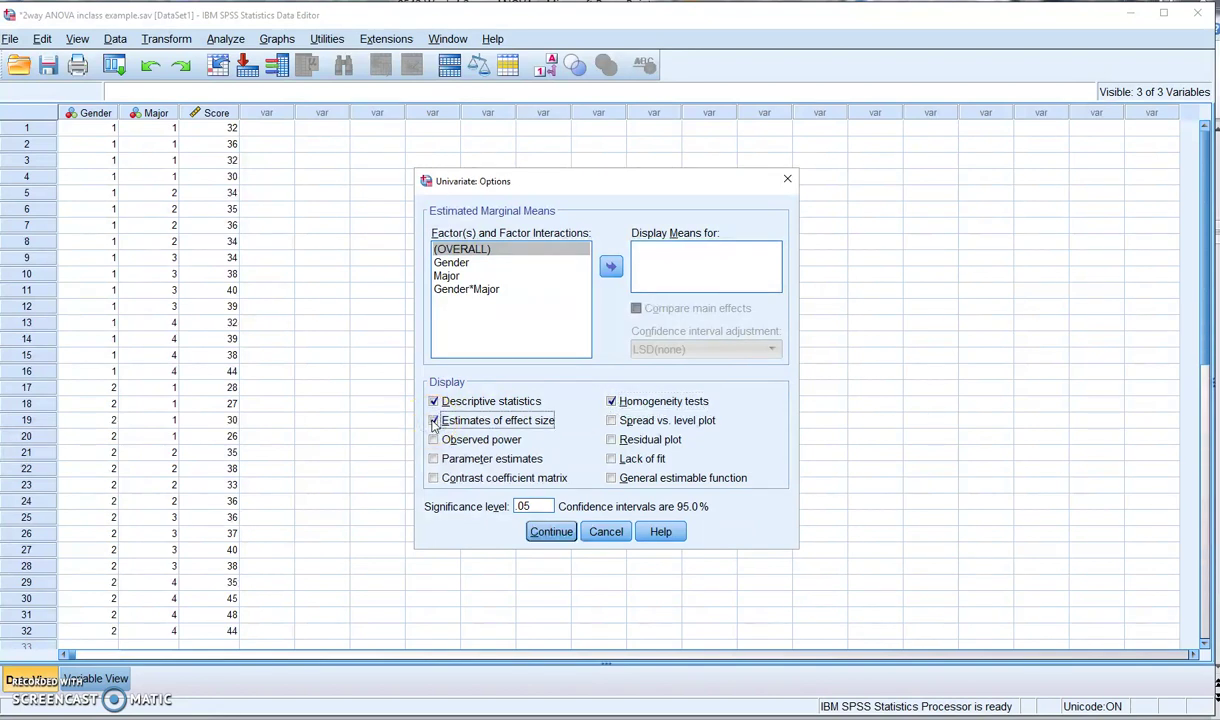
pyautogui.click(541, 531)
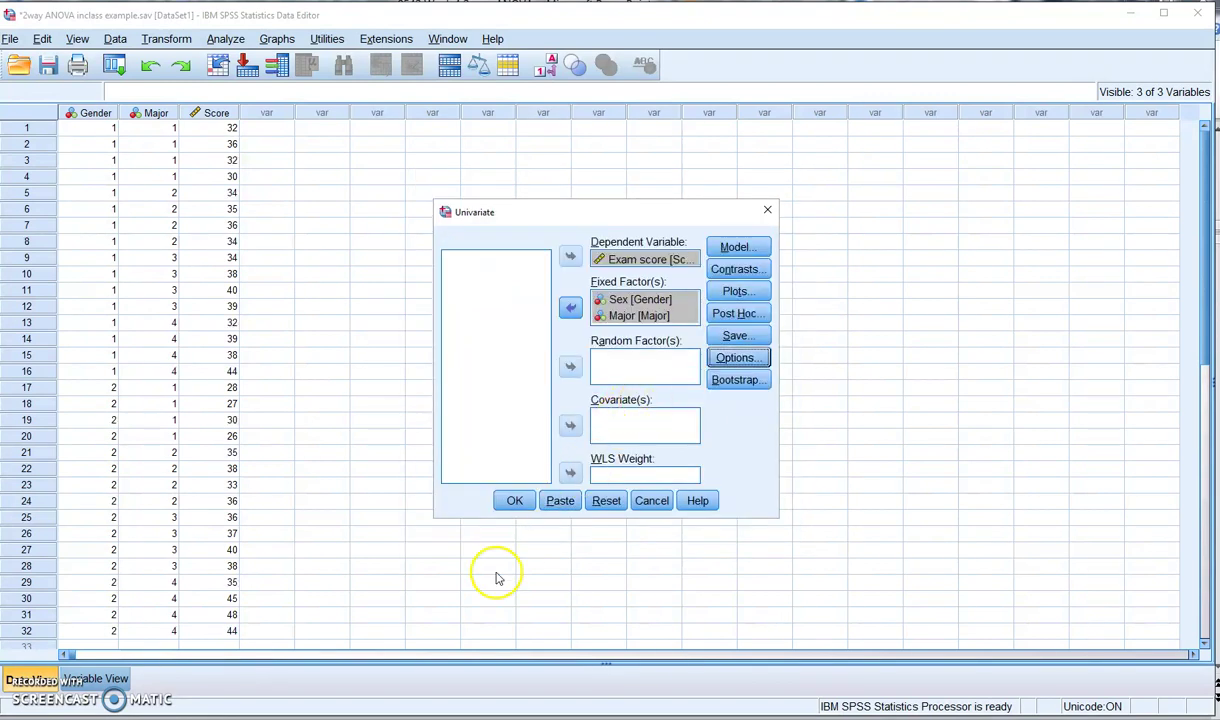
pyautogui.click(515, 502)
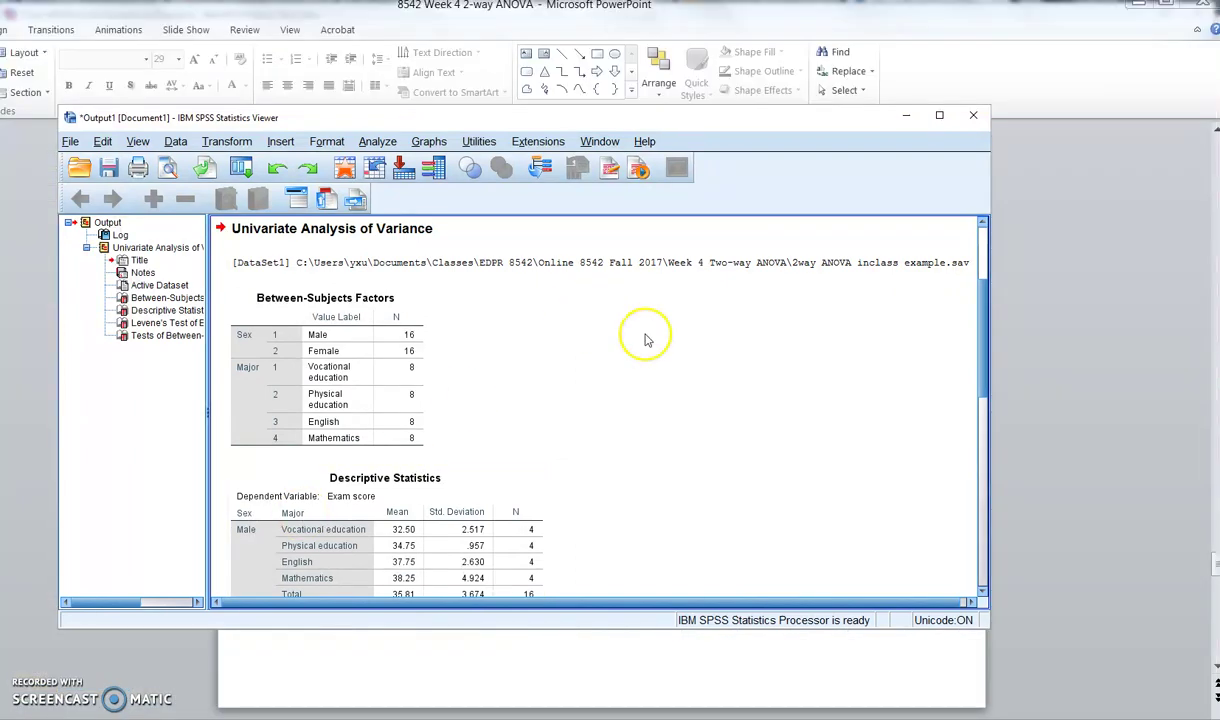
# Review the between-subjects factors, descriptive statistics, Levene's test and between-subjects effects tables in the analysis output
pyautogui.click(400, 320)
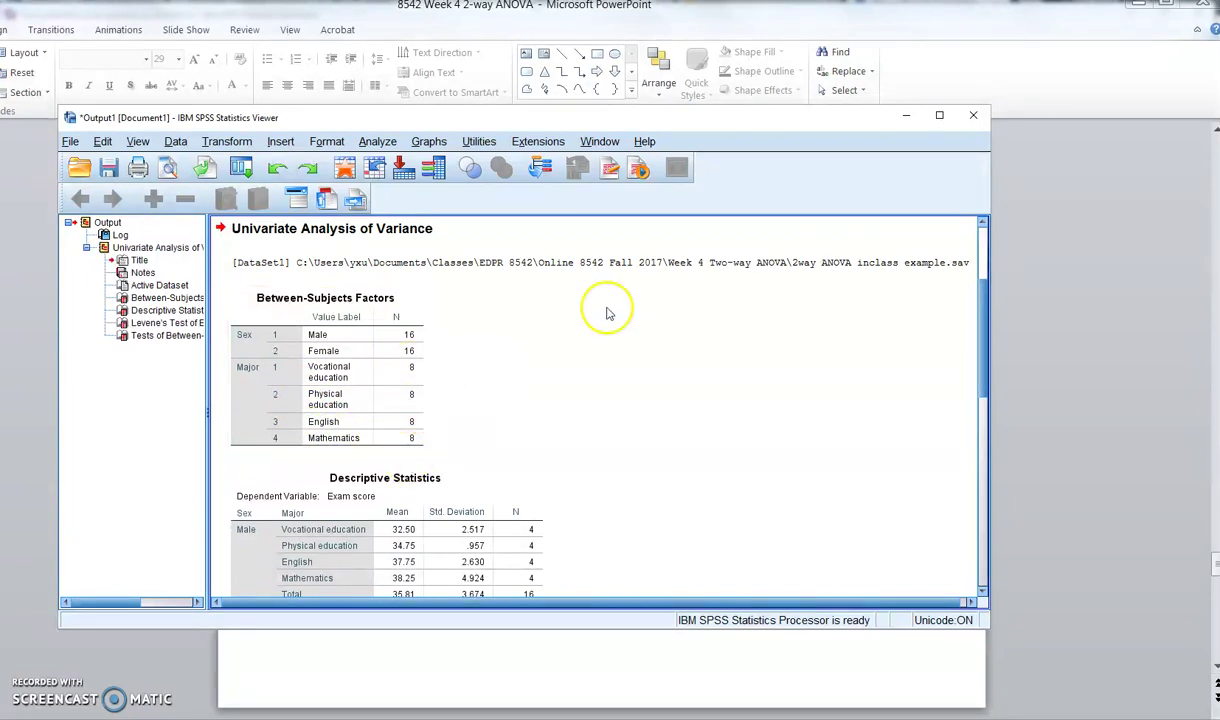
pyautogui.moveTo(984, 307); pyautogui.dragTo(986, 377)
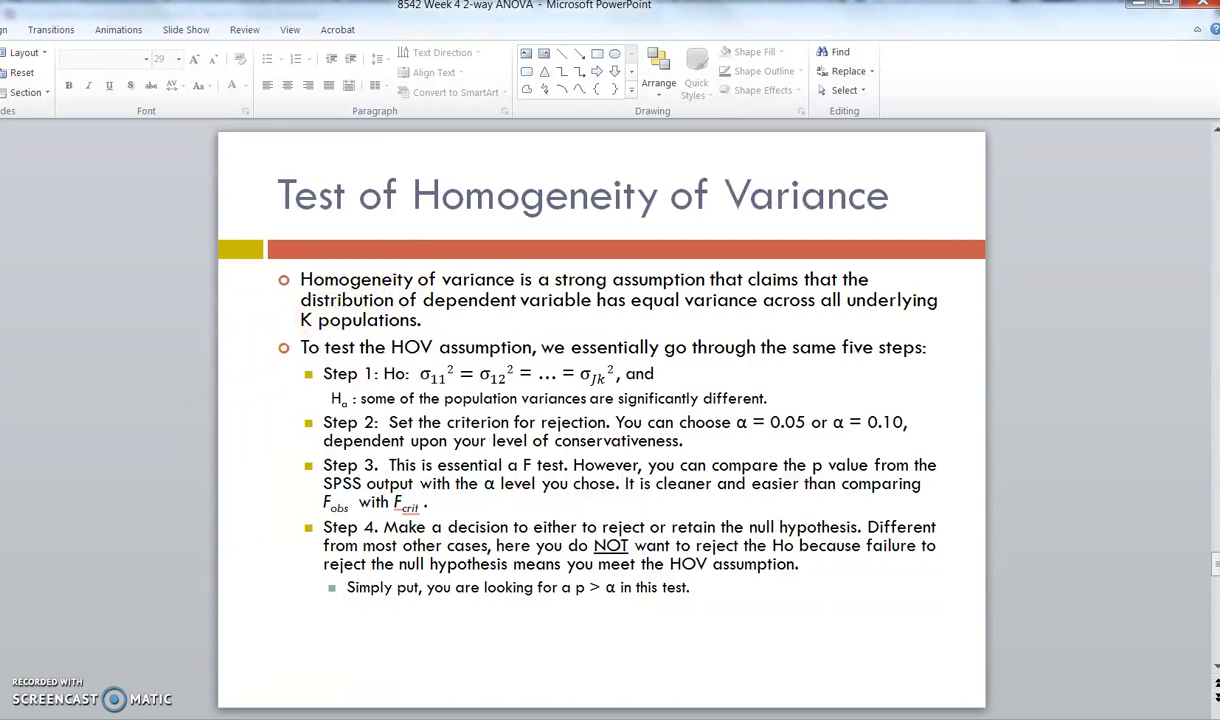
pyautogui.click(300, 719)
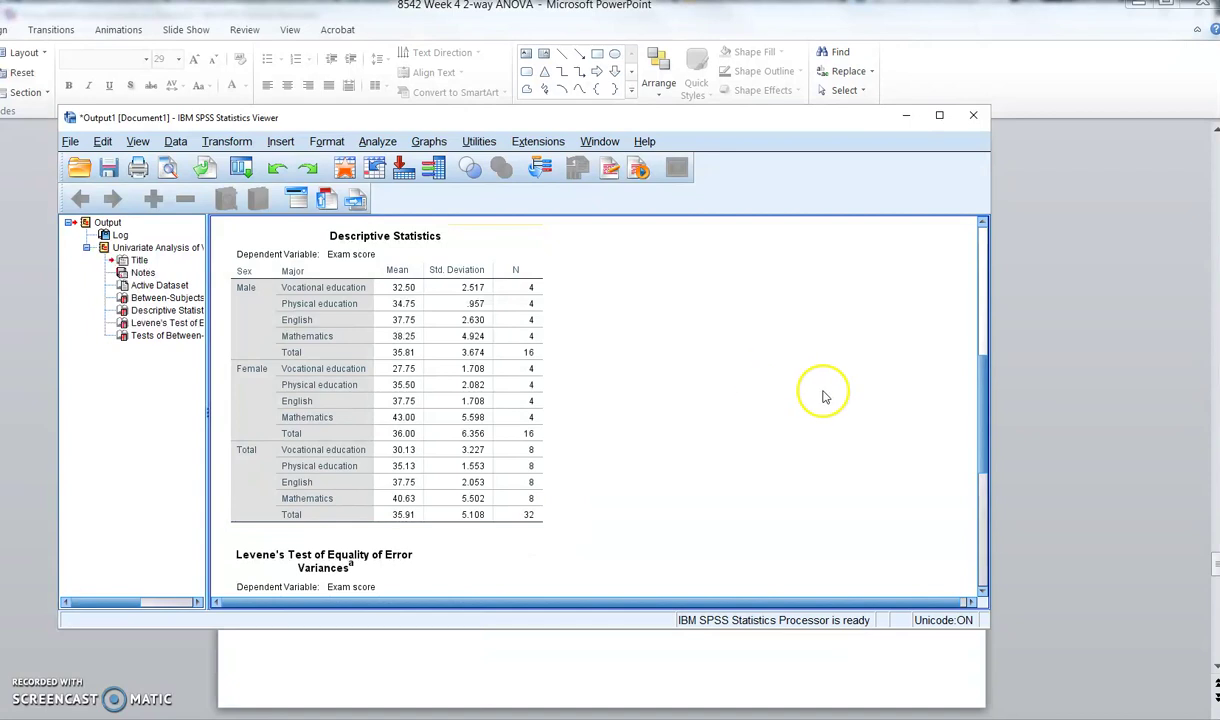
pyautogui.moveTo(988, 385); pyautogui.dragTo(988, 456)
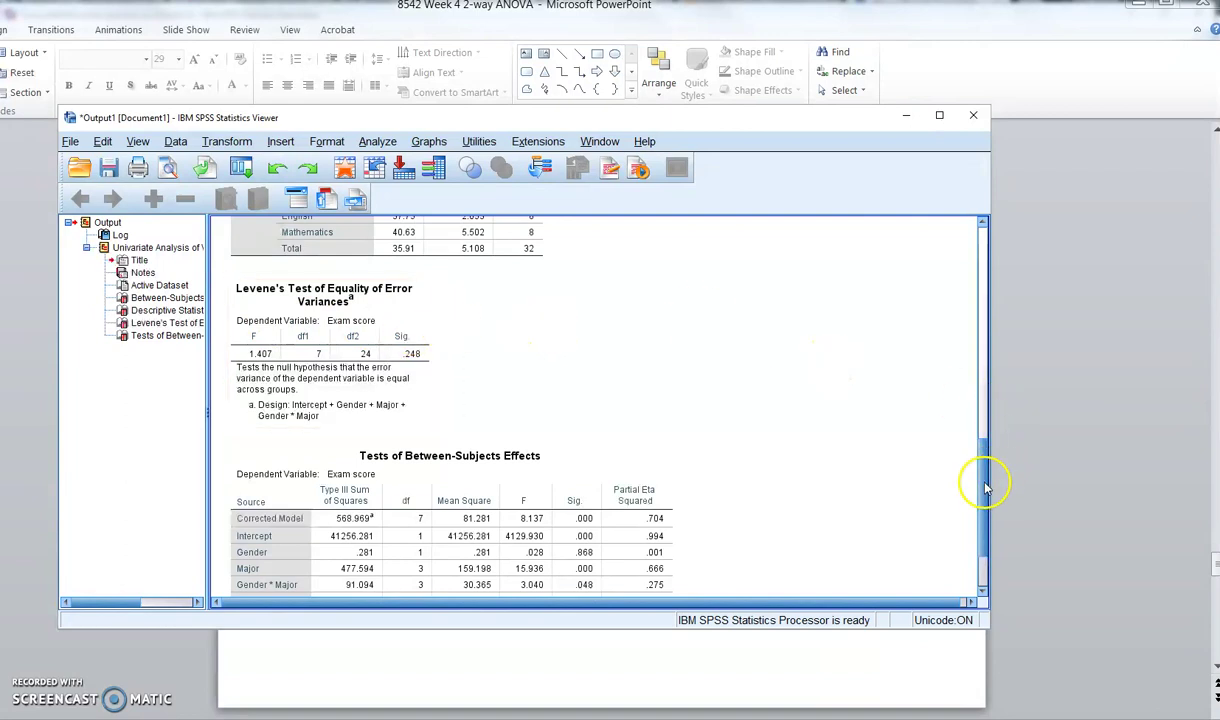
pyautogui.moveTo(980, 487); pyautogui.dragTo(984, 522)
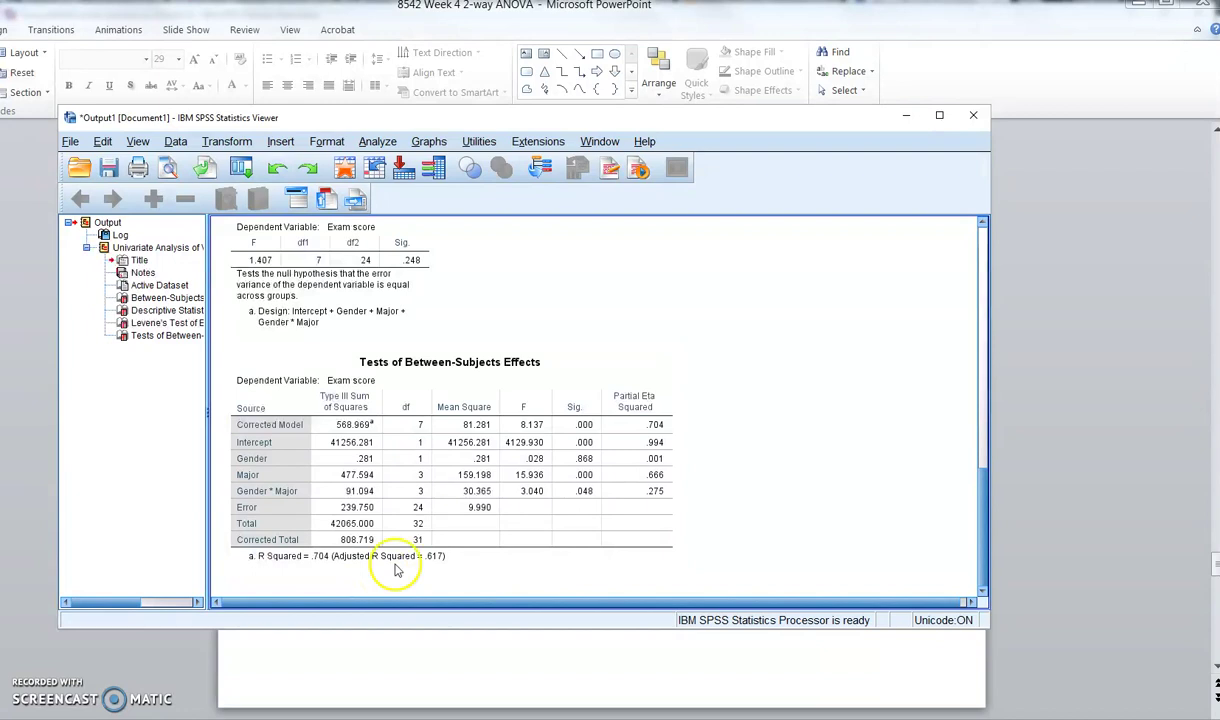
pyautogui.click(366, 366)
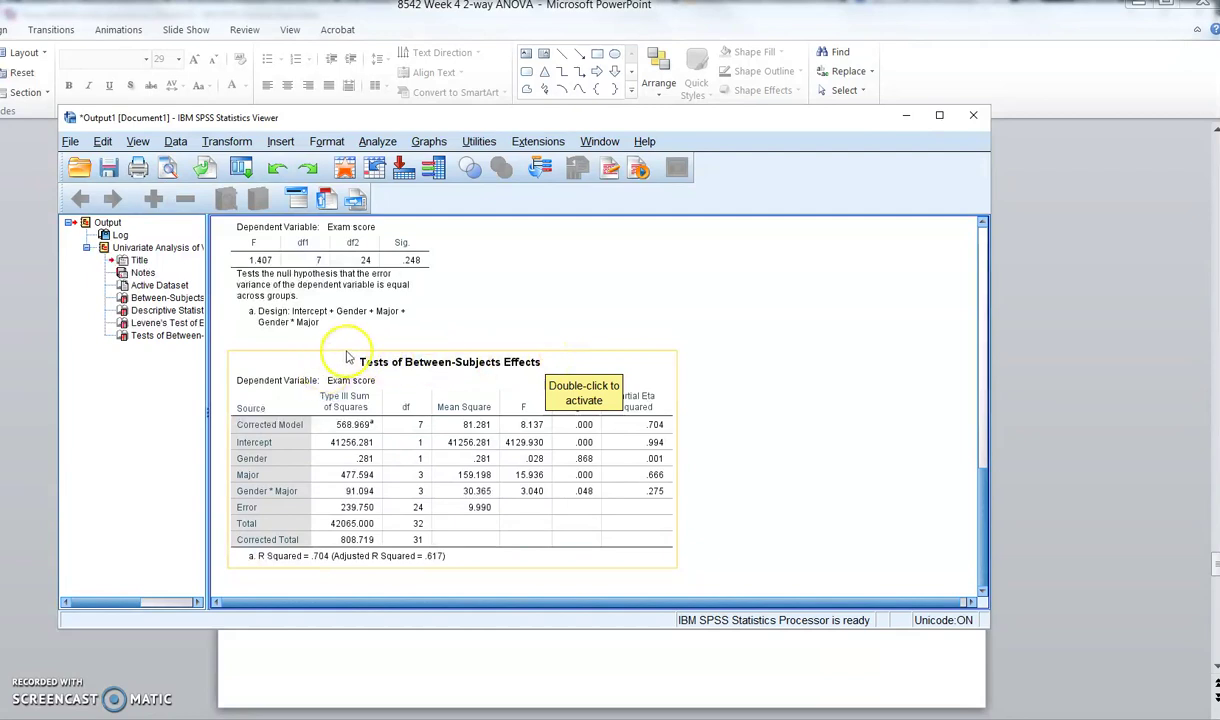
pyautogui.click(465, 317)
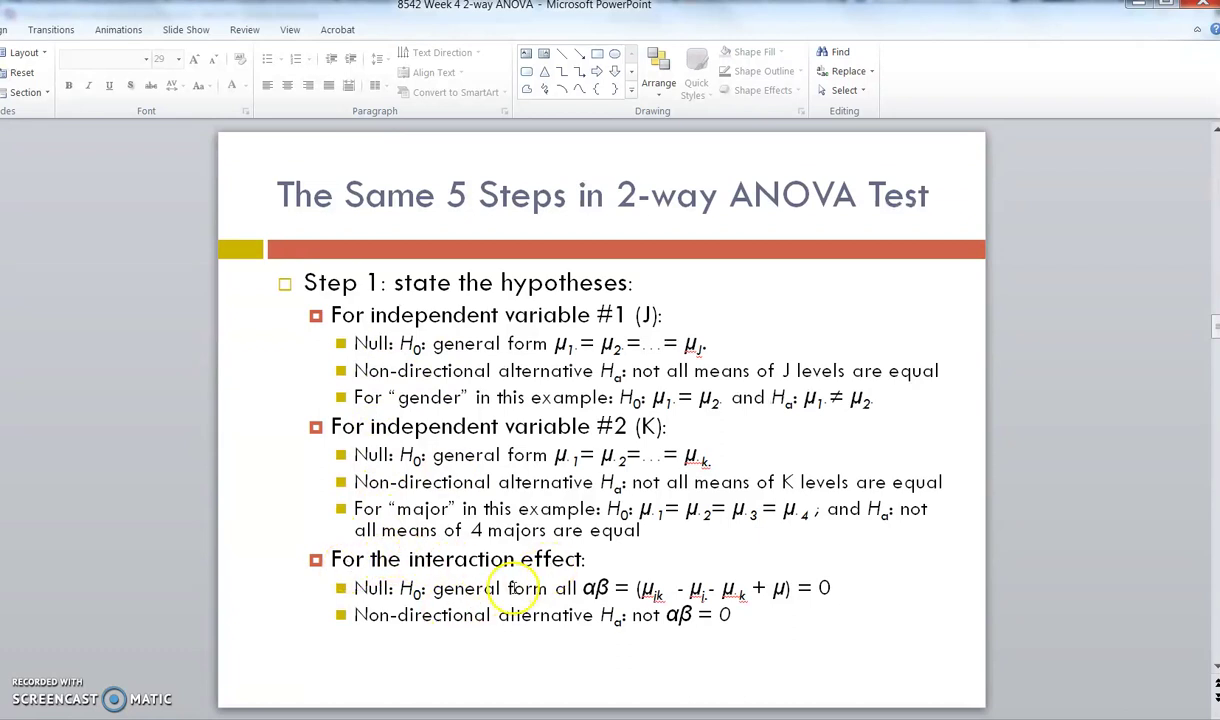
# Return to the SPSS output and examine the Gender effect alongside the male and female mean exam scores
pyautogui.hotkey('alt', 'Tab')
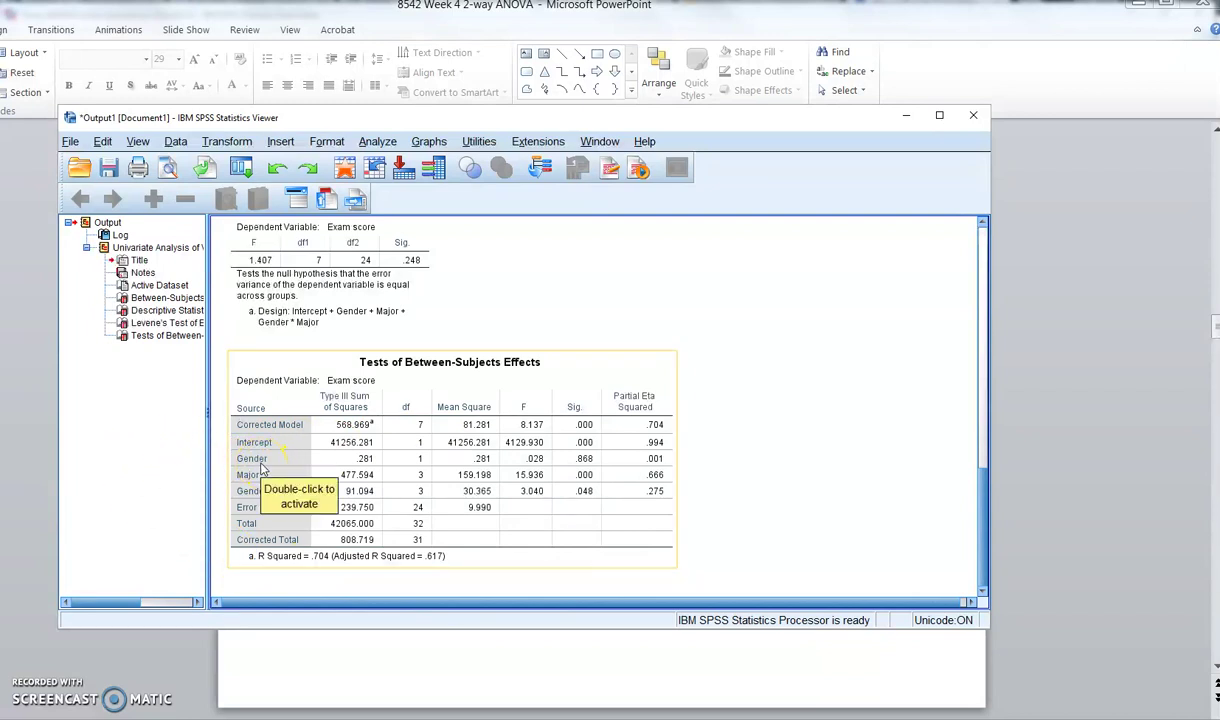
pyautogui.click(385, 464)
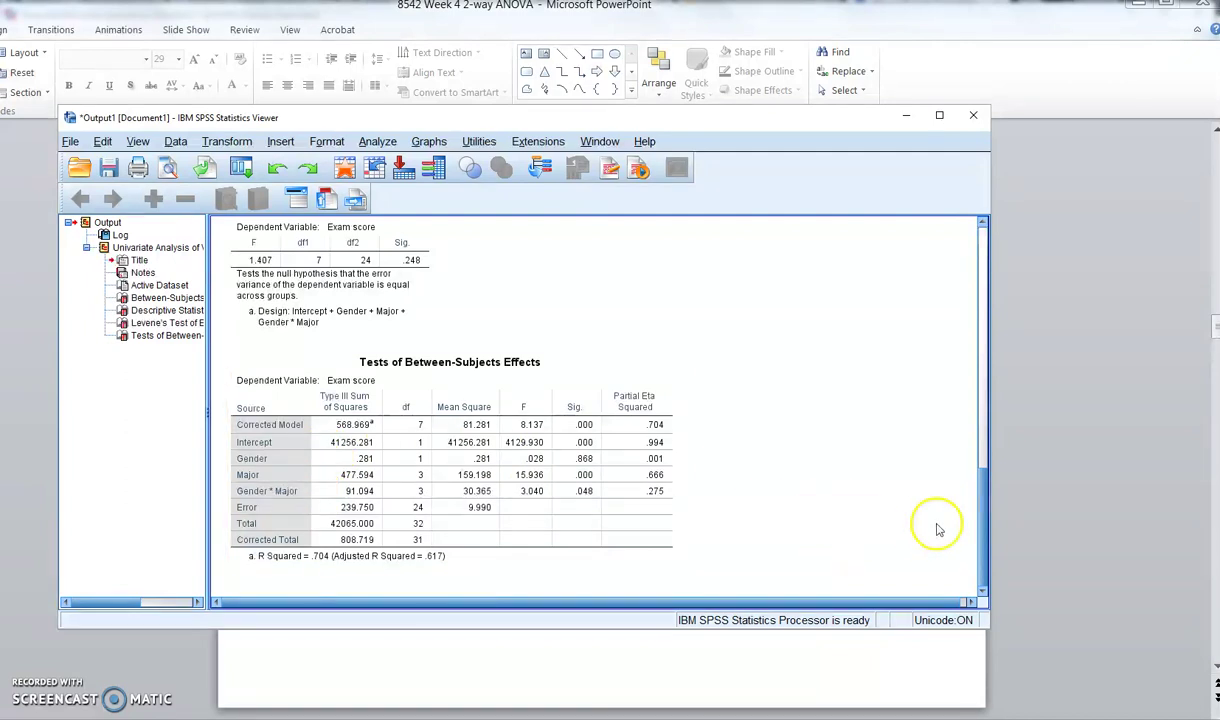
pyautogui.moveTo(983, 518); pyautogui.dragTo(989, 400)
pyautogui.click(530, 482)
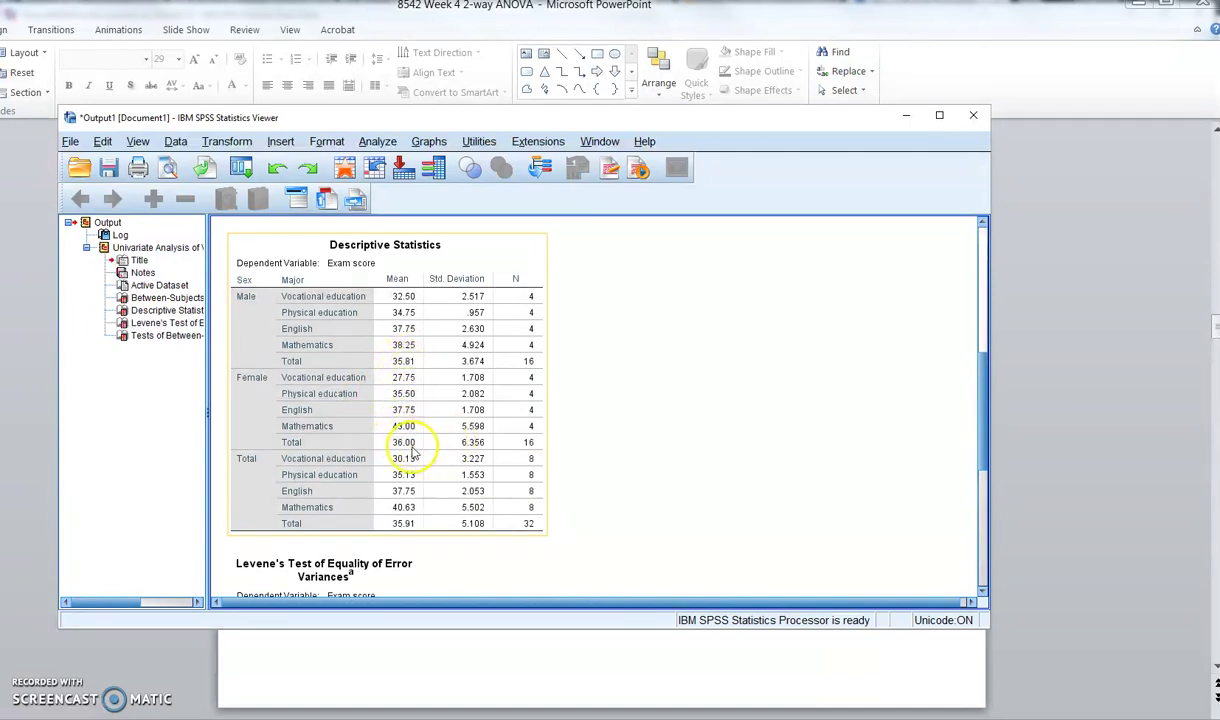
pyautogui.click(765, 402)
pyautogui.moveTo(985, 395); pyautogui.dragTo(991, 507)
pyautogui.click(568, 398)
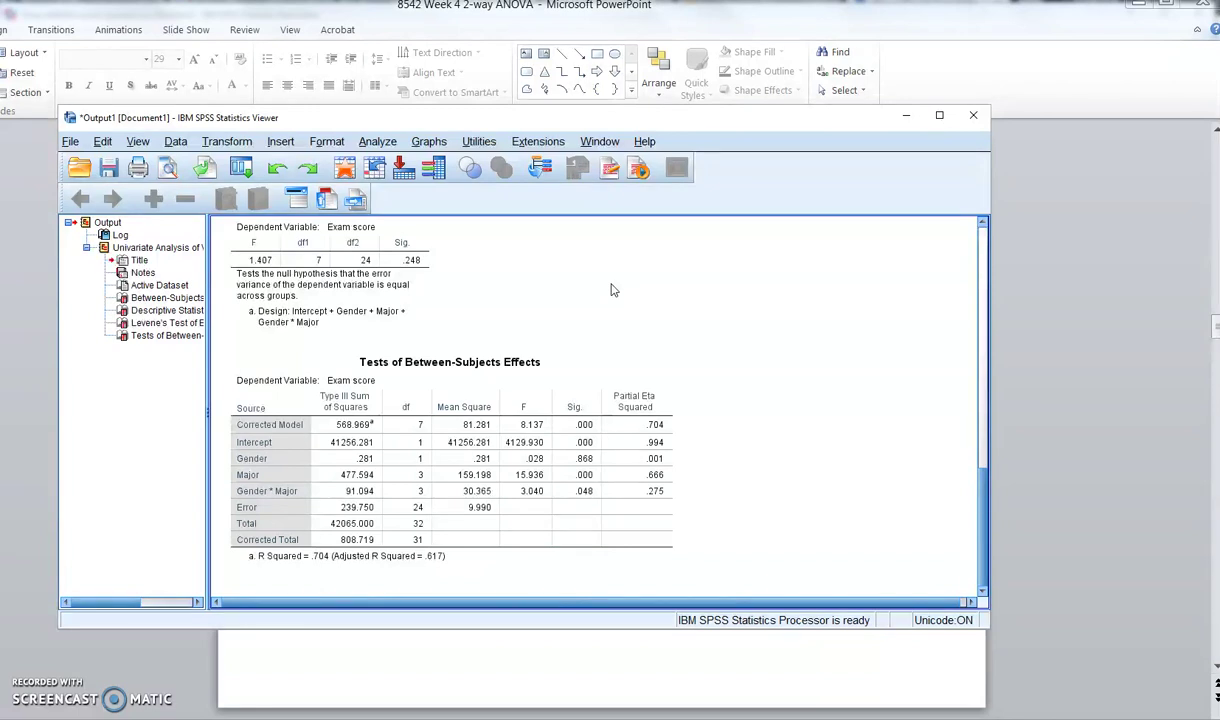
# Examine the F and significance values for Major and Gender * Major, comparing them with the mean scores by major
pyautogui.click(312, 446)
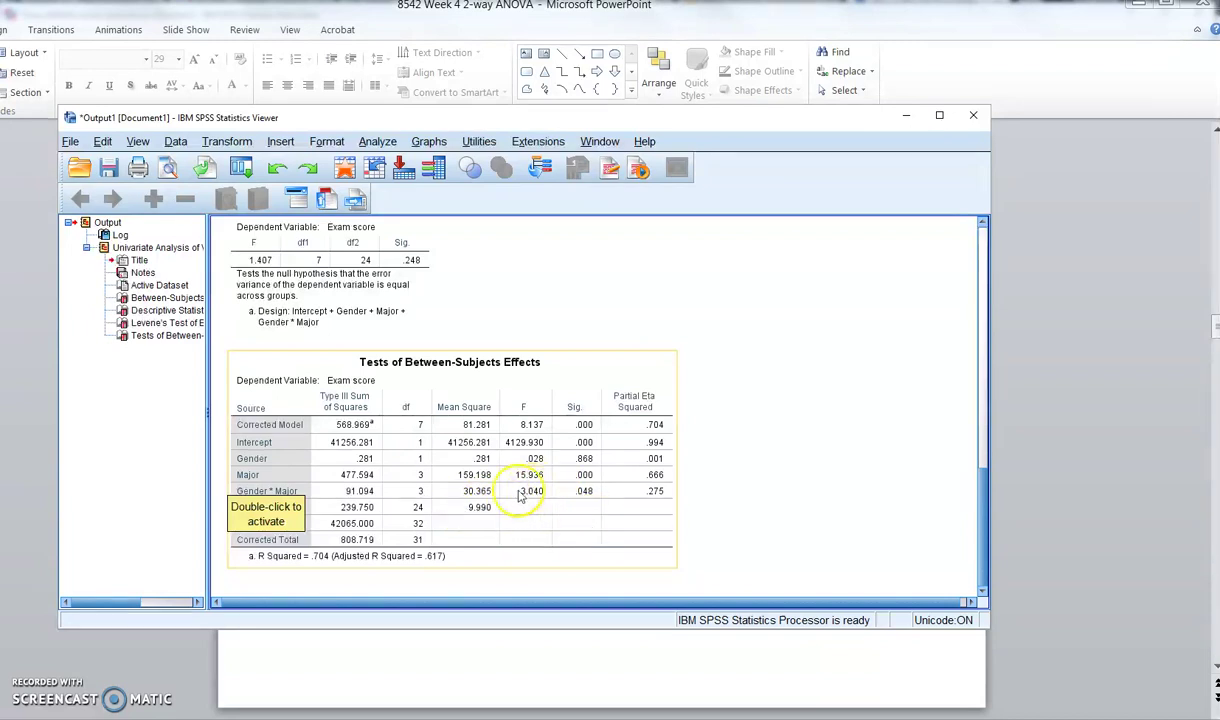
pyautogui.click(873, 408)
pyautogui.click(615, 468)
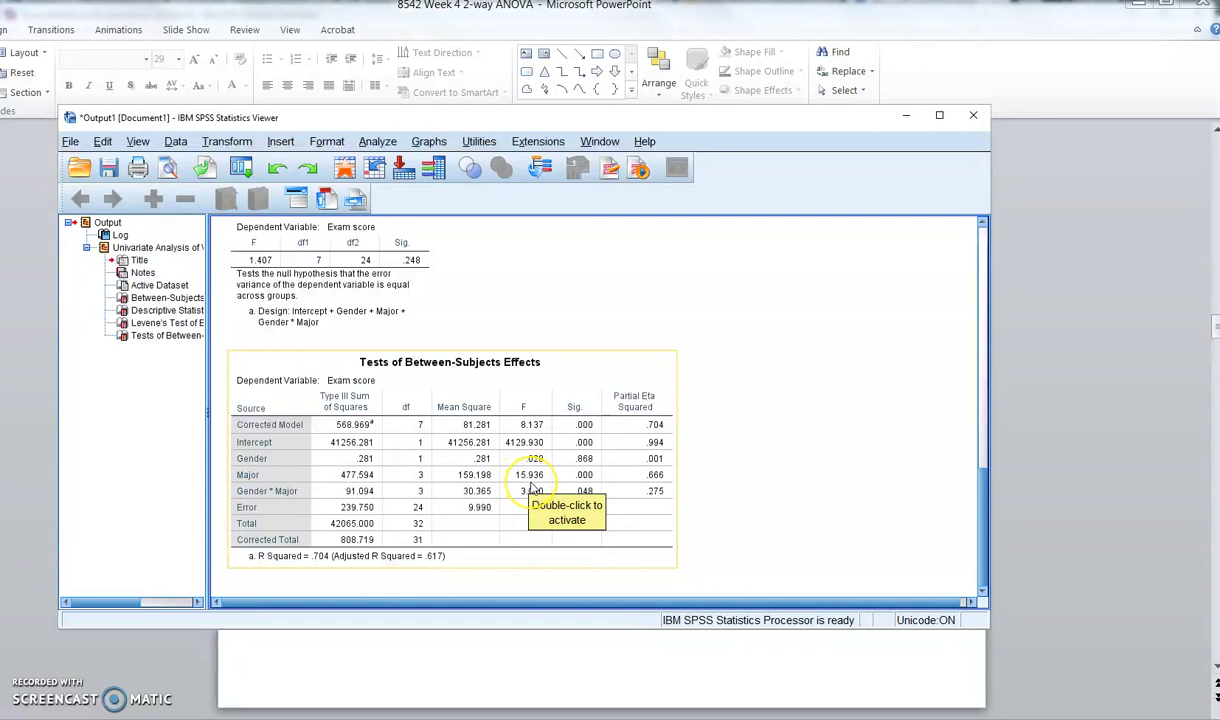
pyautogui.click(556, 322)
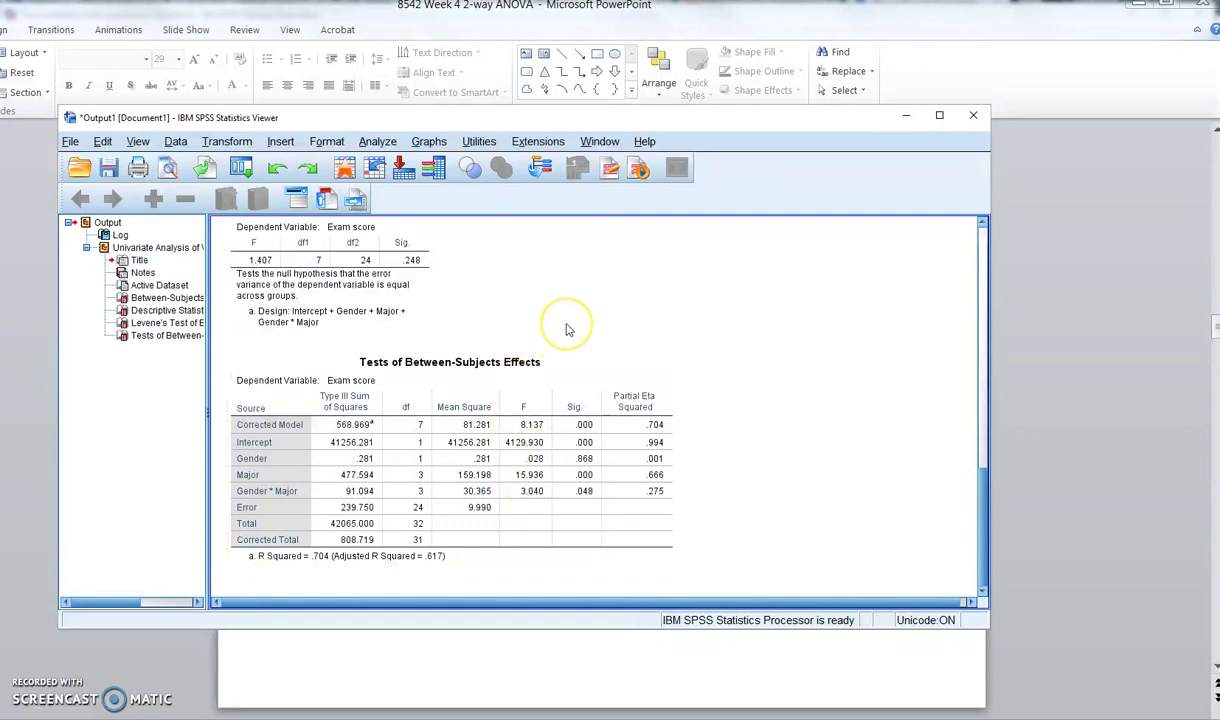
pyautogui.click(532, 400)
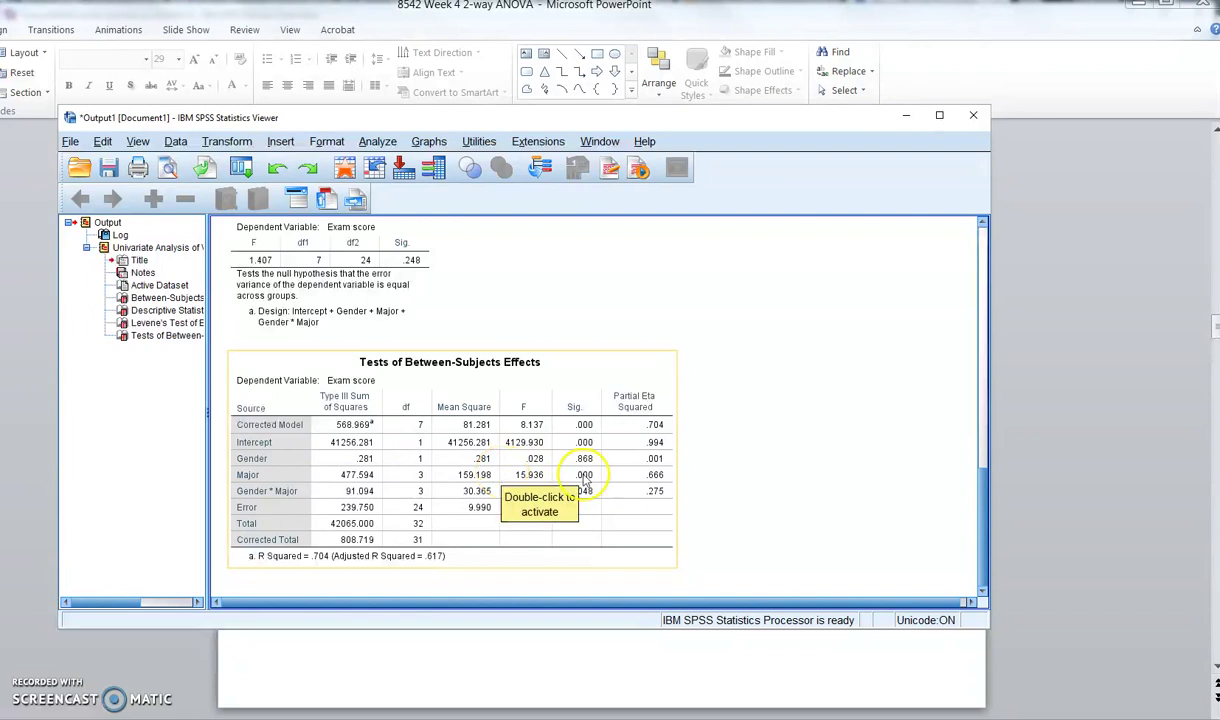
pyautogui.moveTo(982, 494); pyautogui.dragTo(988, 376)
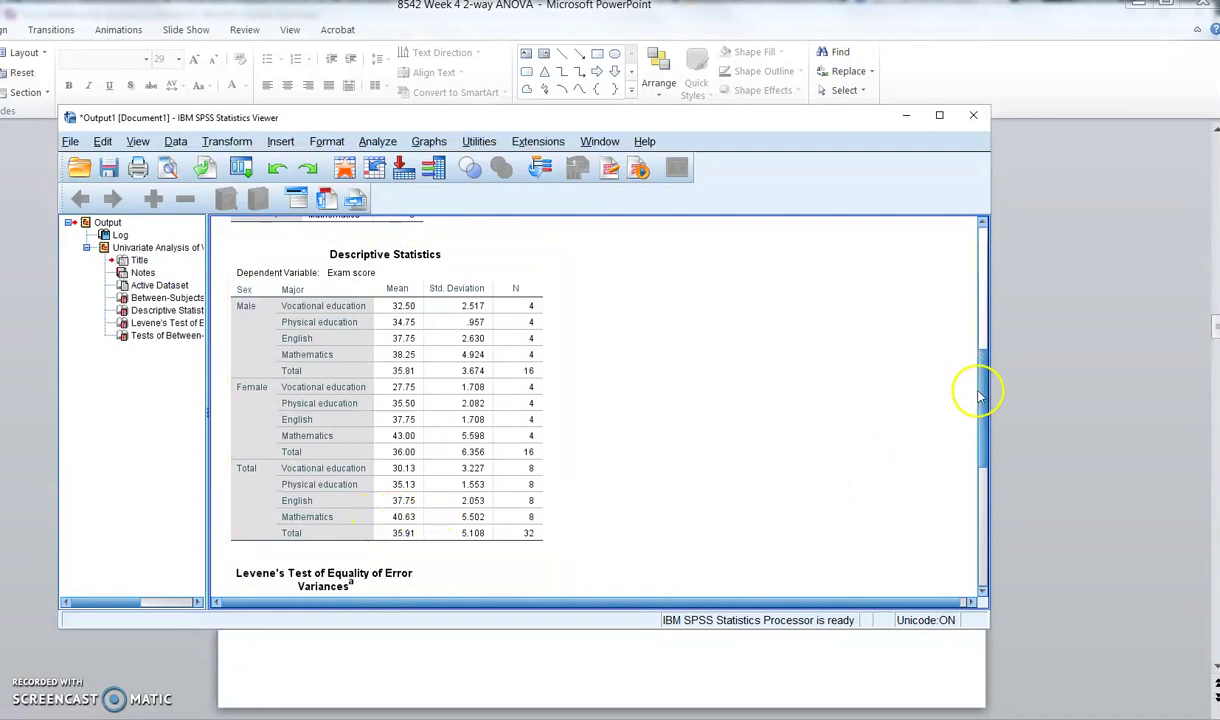
pyautogui.scroll(-5, 940, 420)
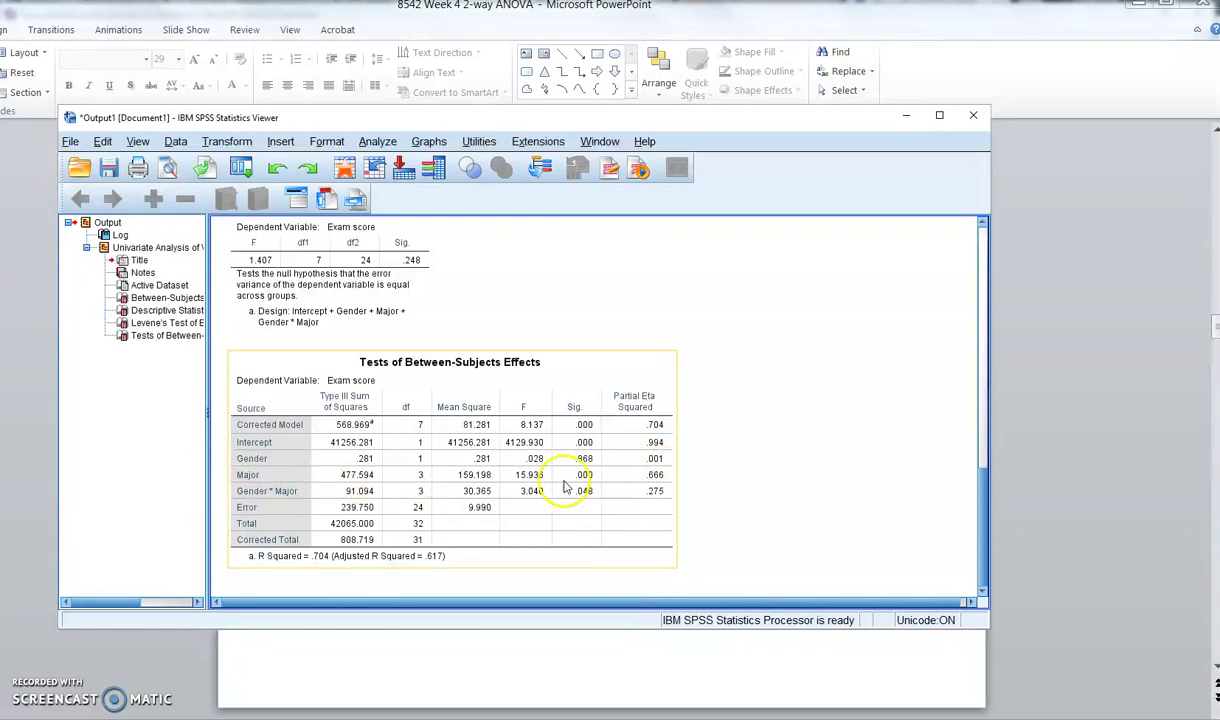
pyautogui.click(855, 510)
pyautogui.click(505, 443)
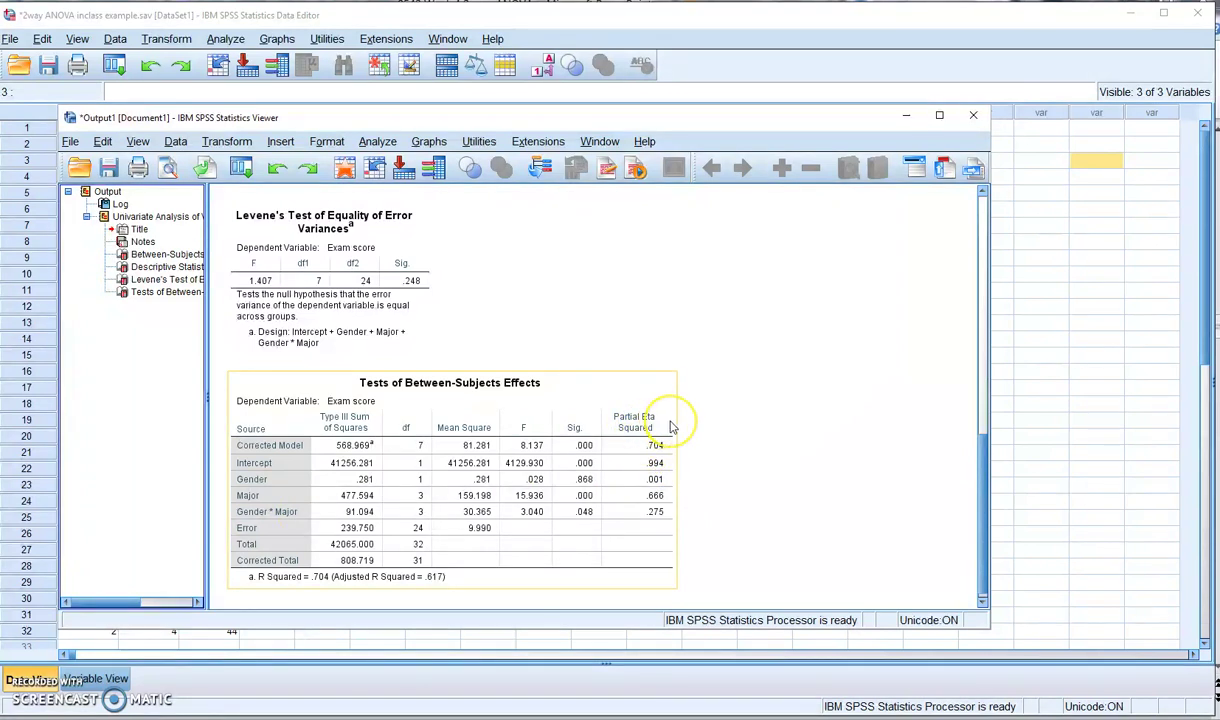
# Finish reviewing the effects table and return to the 2way ANOVA inclass example data set
pyautogui.click(720, 422)
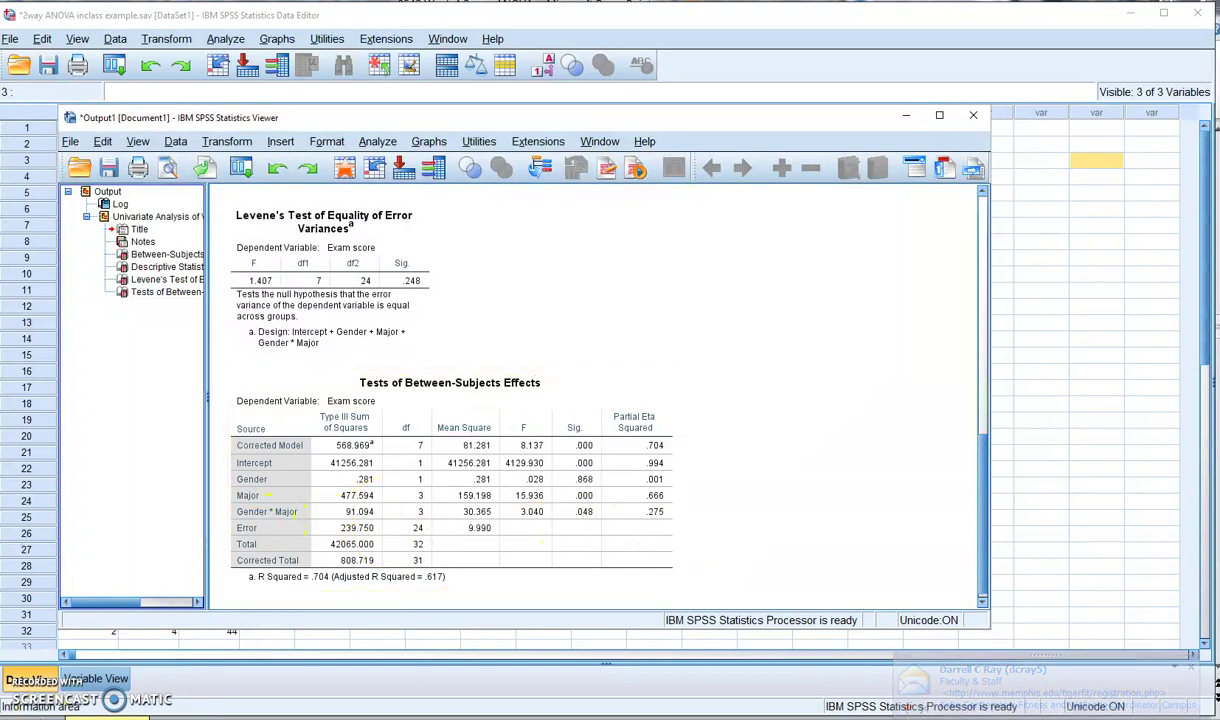
pyautogui.click(102, 718)
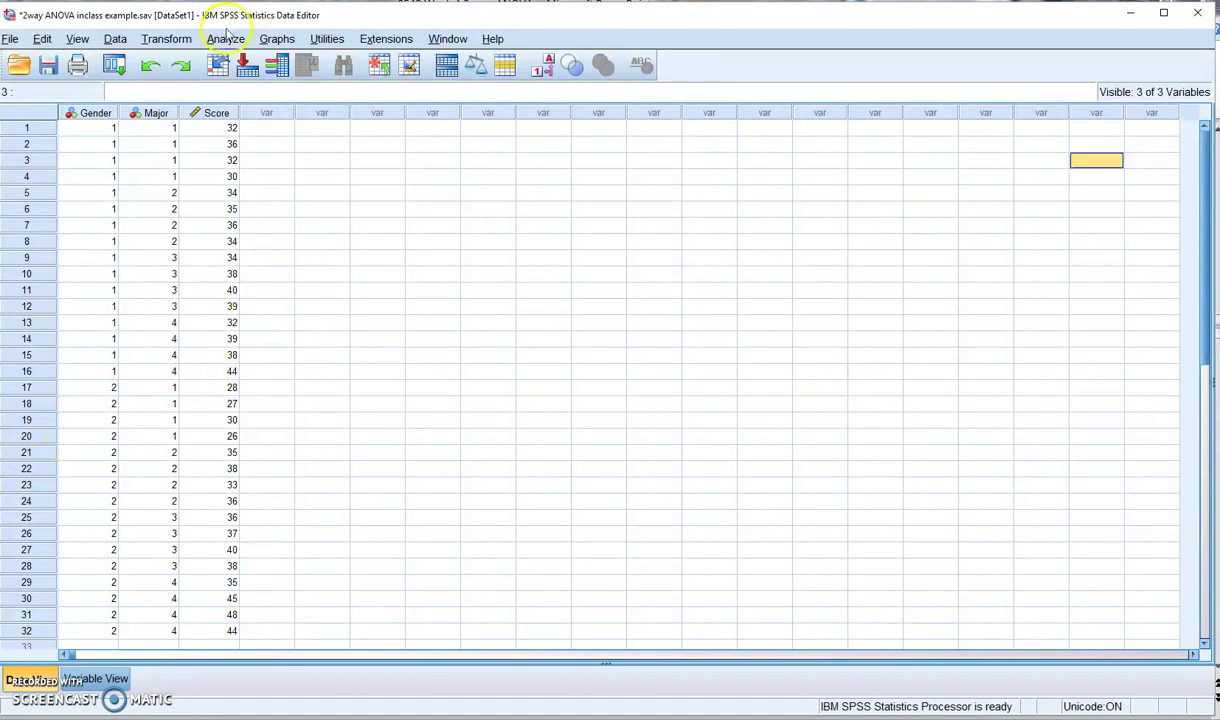
# Rerun the univariate General Linear Model analysis of exam score with a Tukey post hoc test for Major added
pyautogui.click(224, 44)
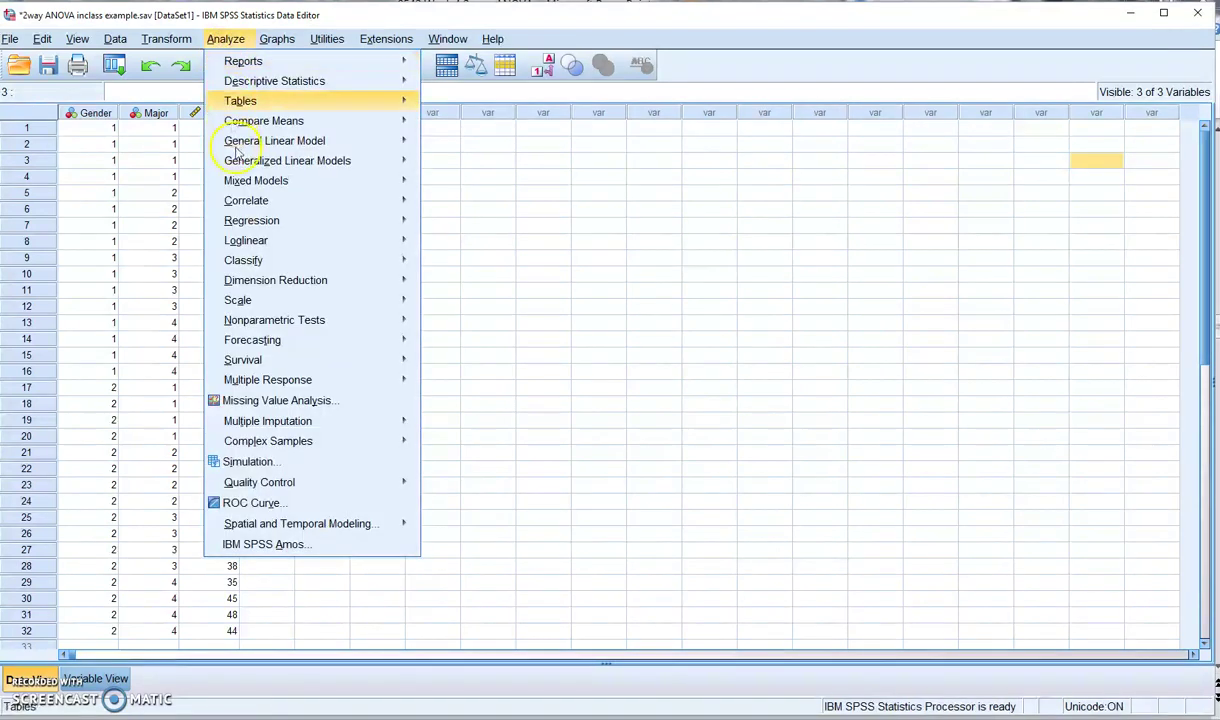
pyautogui.moveTo(260, 148)
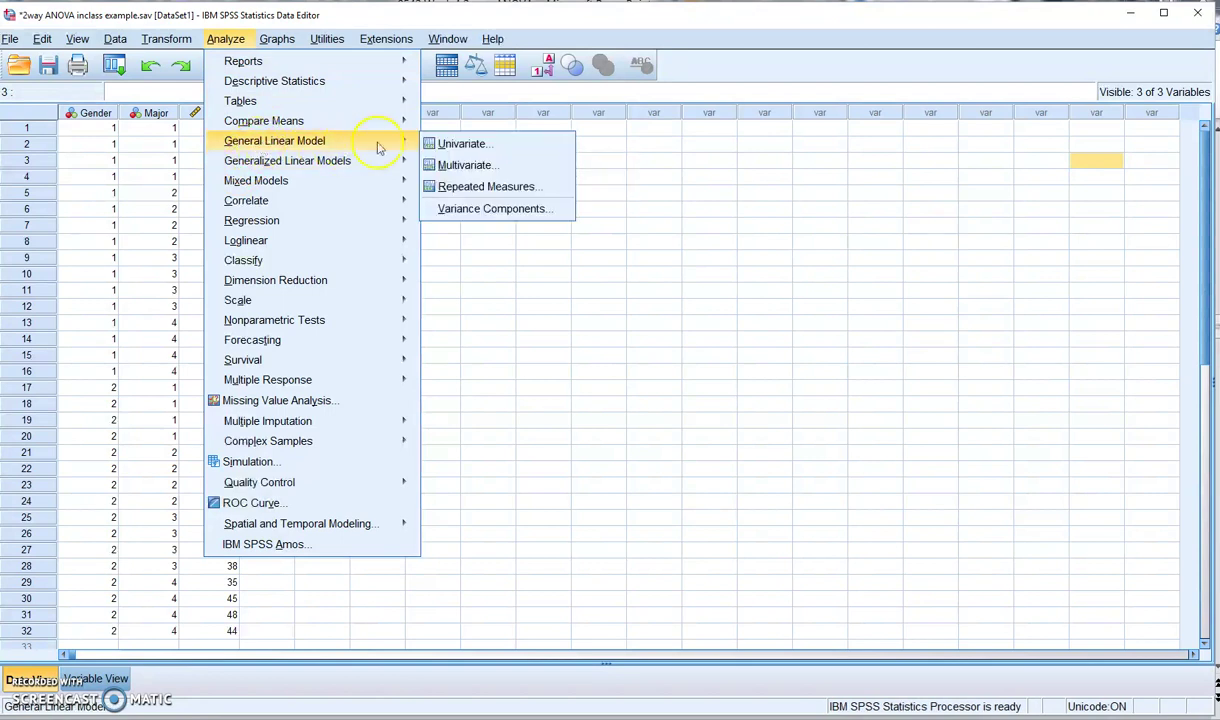
pyautogui.click(463, 148)
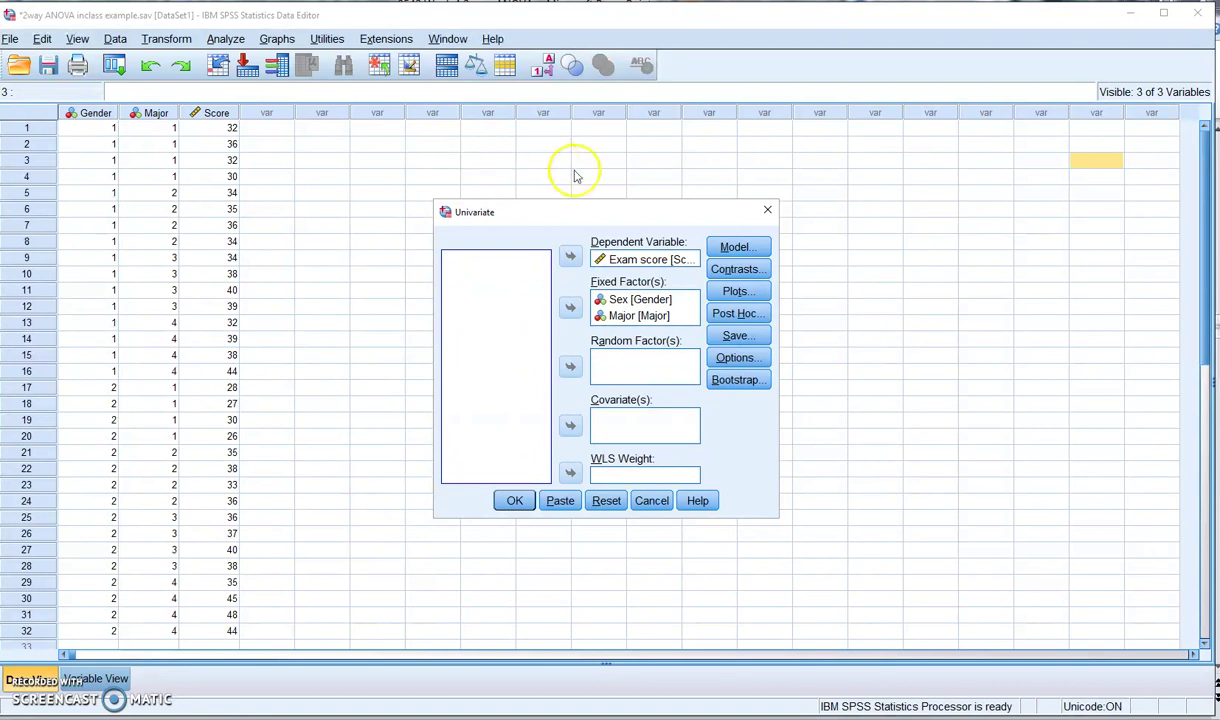
pyautogui.click(749, 315)
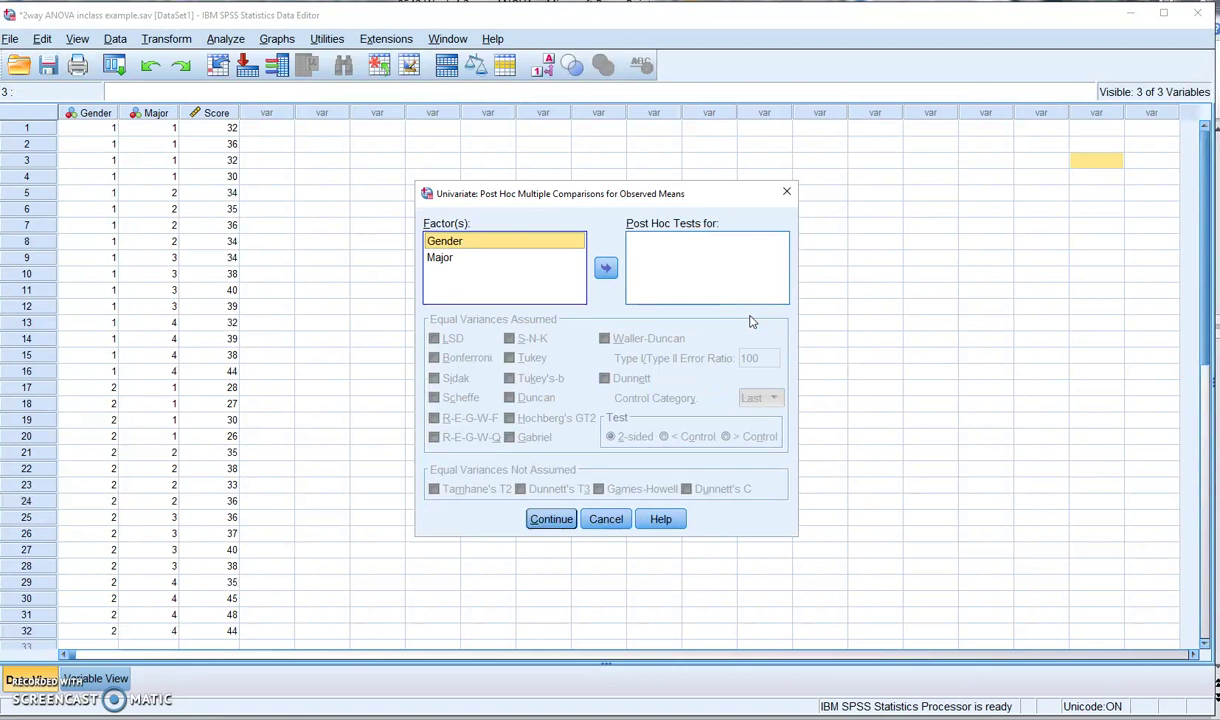
pyautogui.click(432, 258)
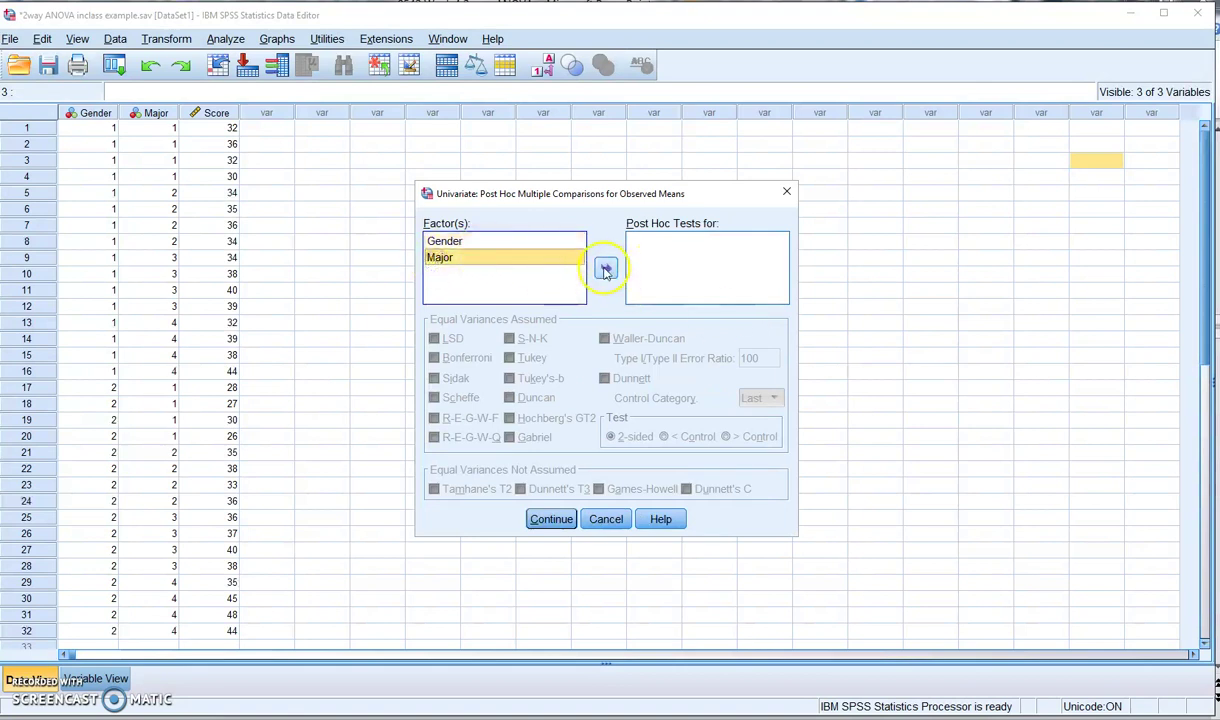
pyautogui.click(607, 269)
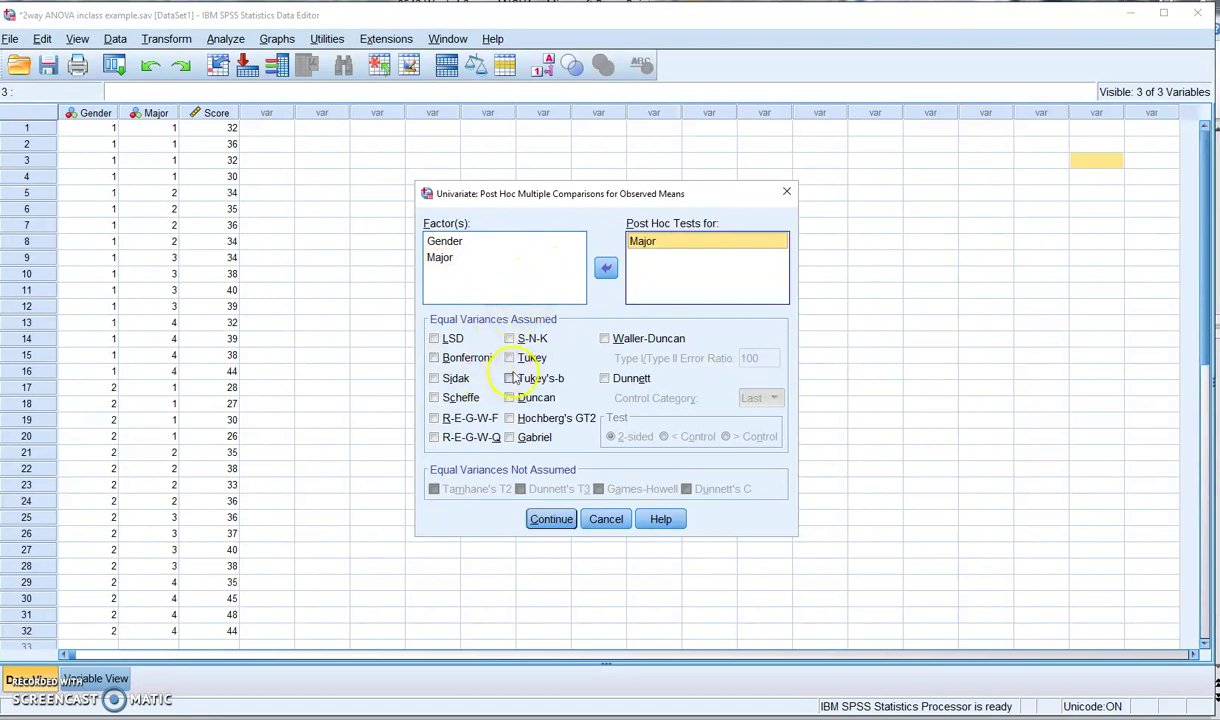
pyautogui.click(510, 358)
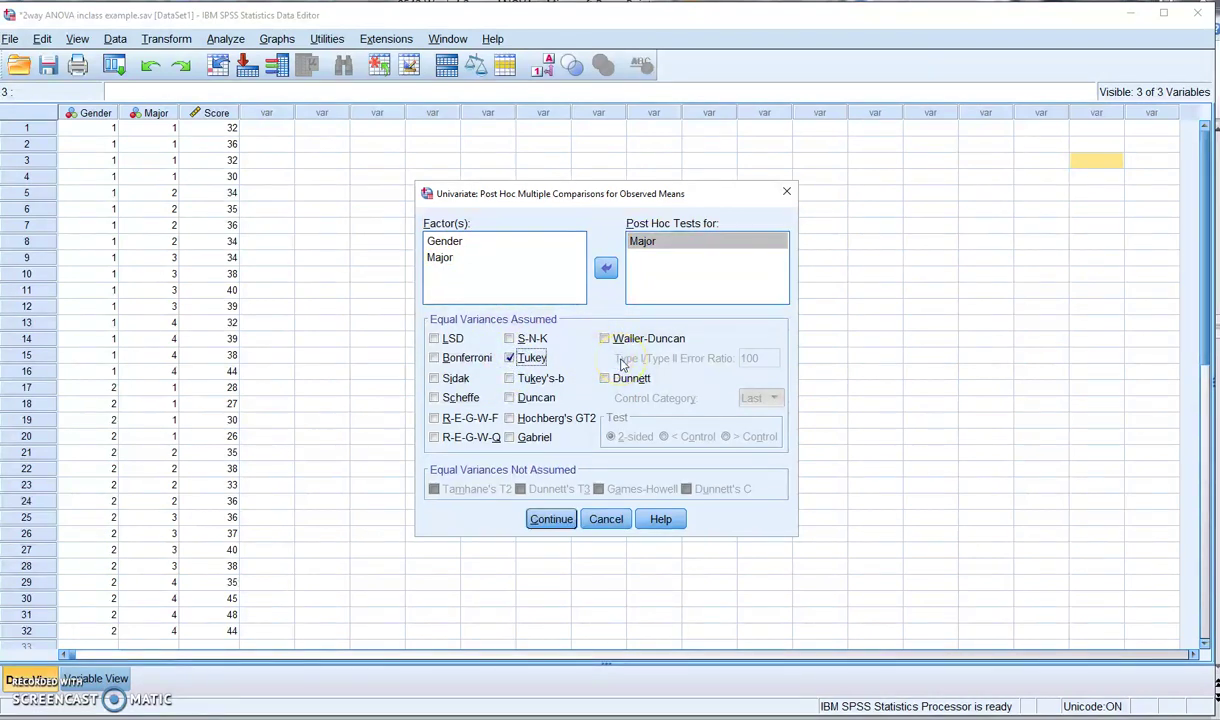
pyautogui.click(548, 521)
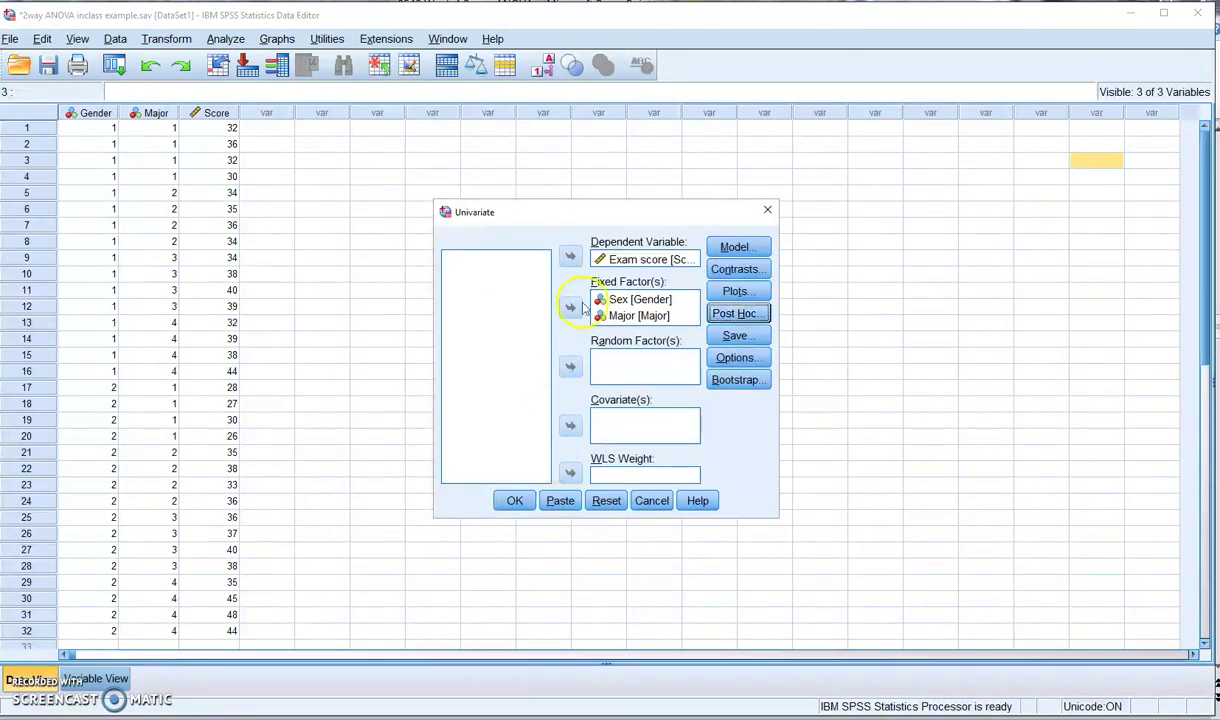
pyautogui.click(513, 503)
# Examine the Tukey HSD Multiple Comparisons table for the mean differences and significance values between each pair of majors
pyautogui.moveTo(984, 407); pyautogui.dragTo(983, 535)
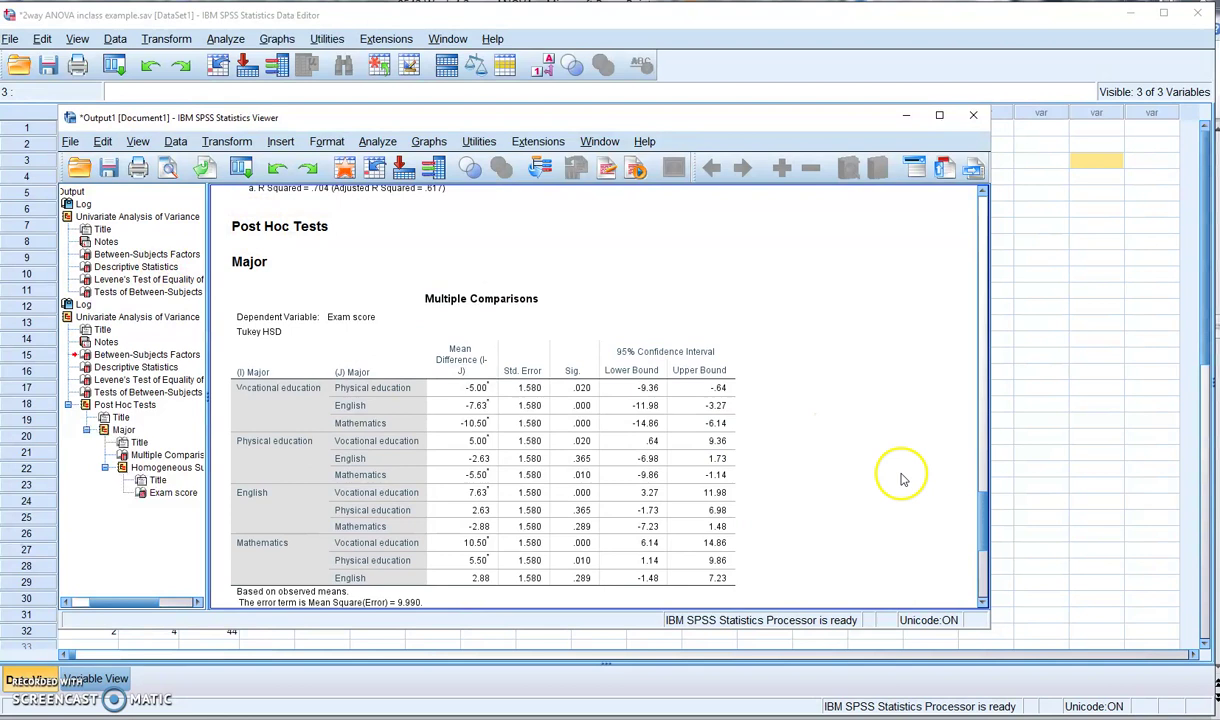
pyautogui.moveTo(981, 515); pyautogui.dragTo(981, 530)
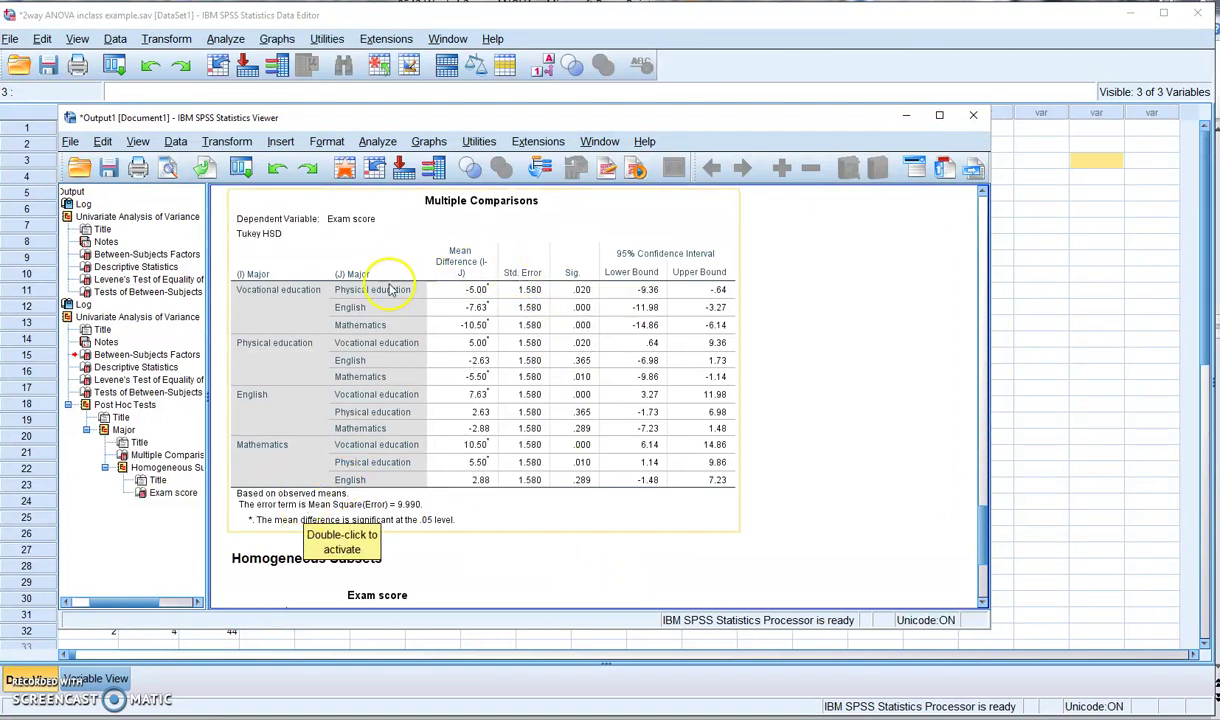
pyautogui.click(250, 295)
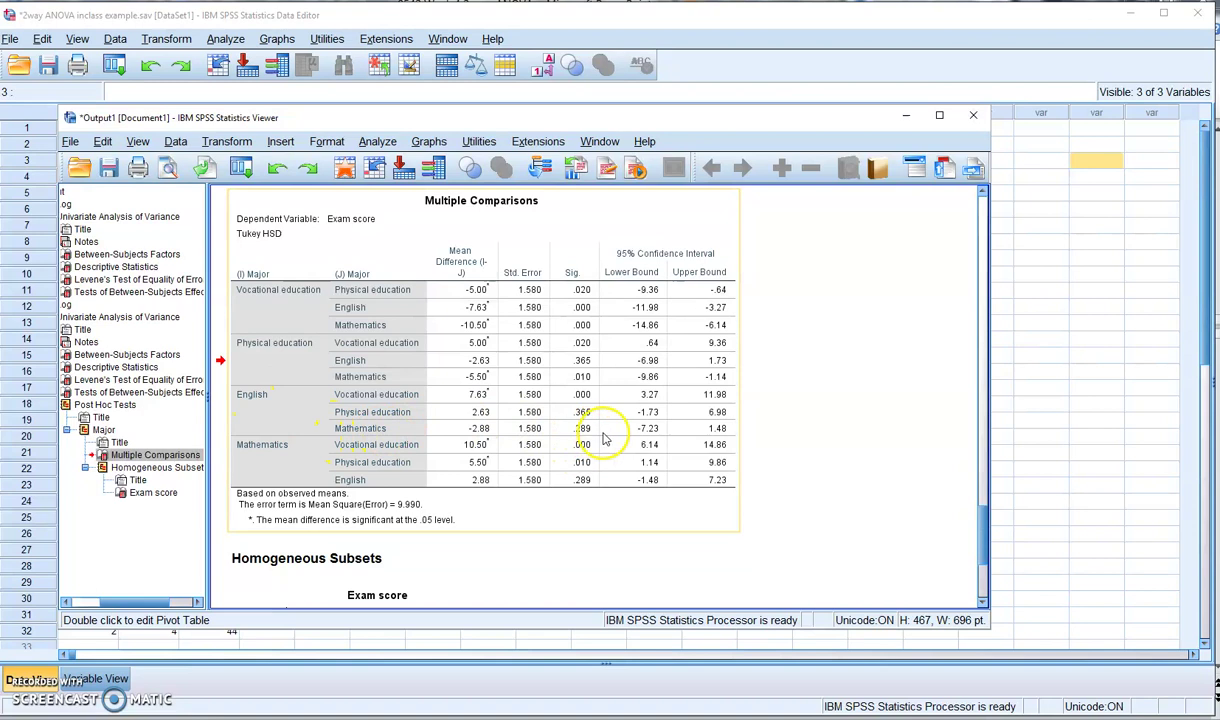
# Examine how the Homogeneous Subsets table groups the majors by mean exam score, and compare it with the Multiple Comparisons table
pyautogui.moveTo(986, 545); pyautogui.dragTo(985, 593)
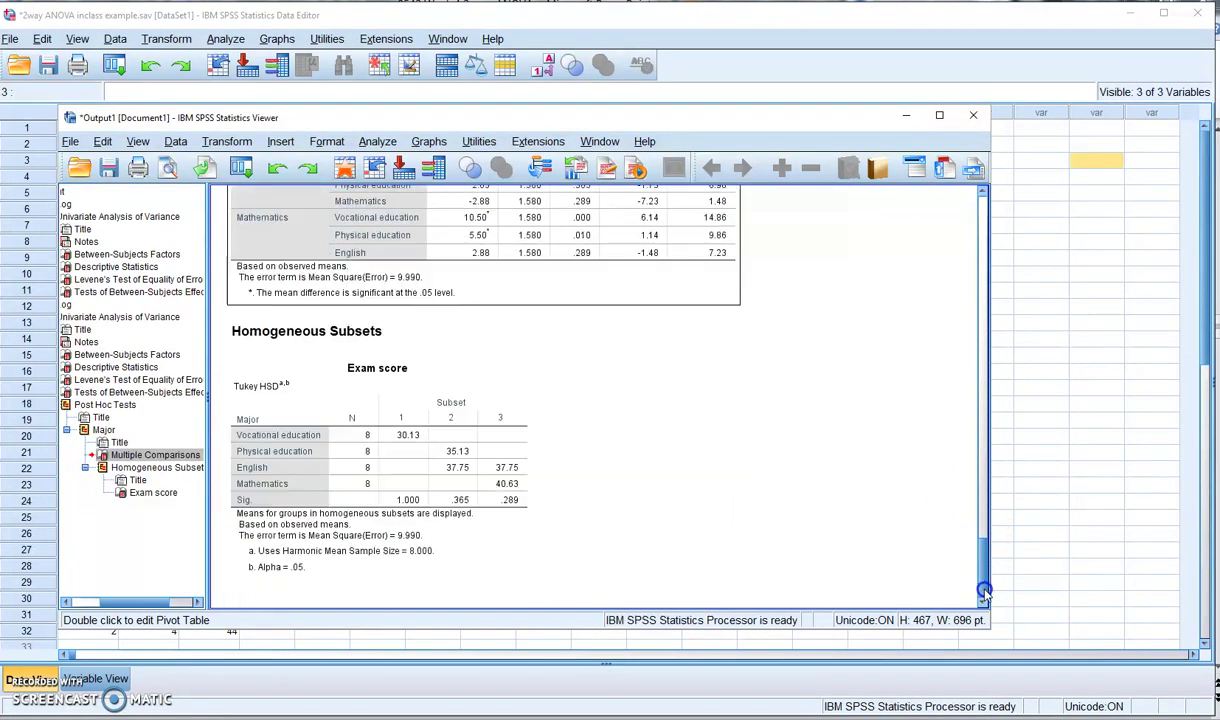
pyautogui.click(348, 430)
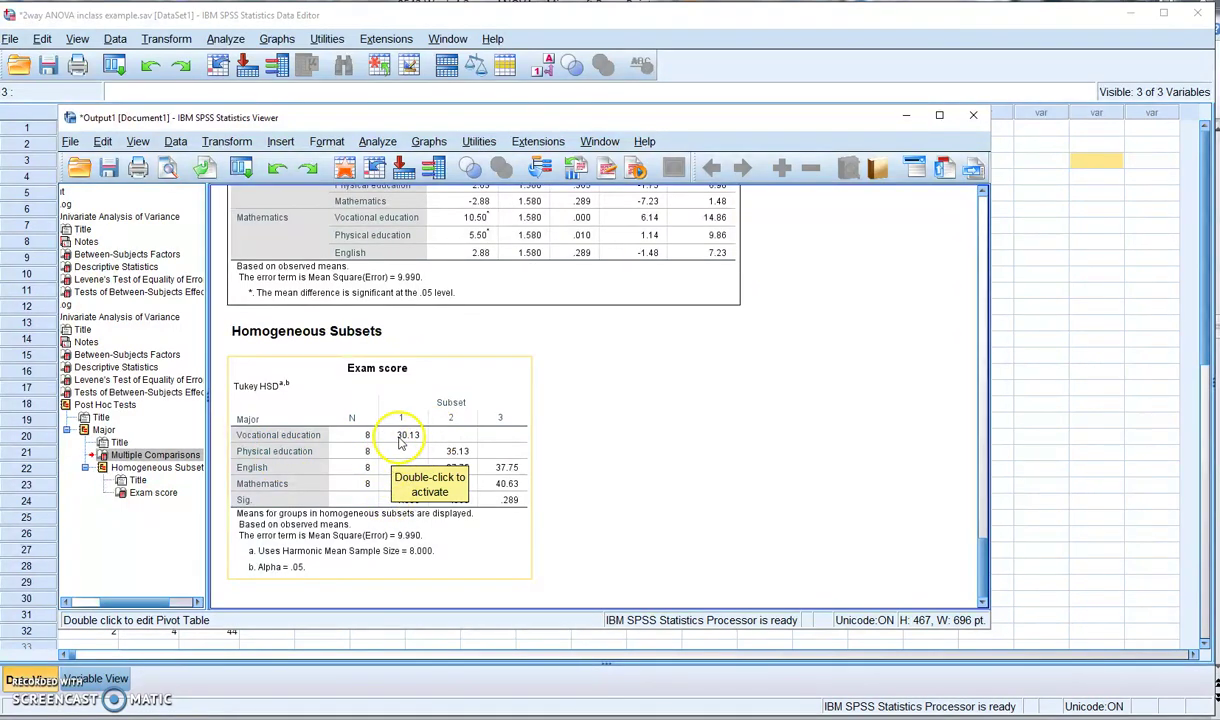
pyautogui.click(515, 474)
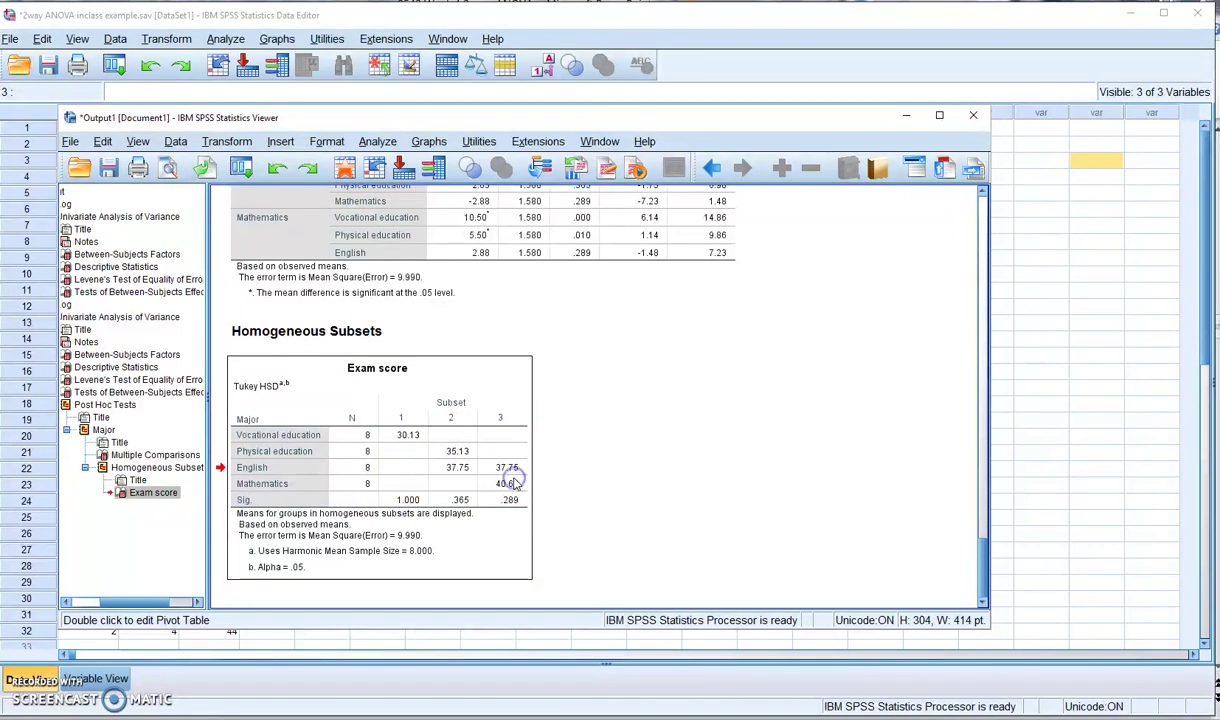
pyautogui.click(442, 448)
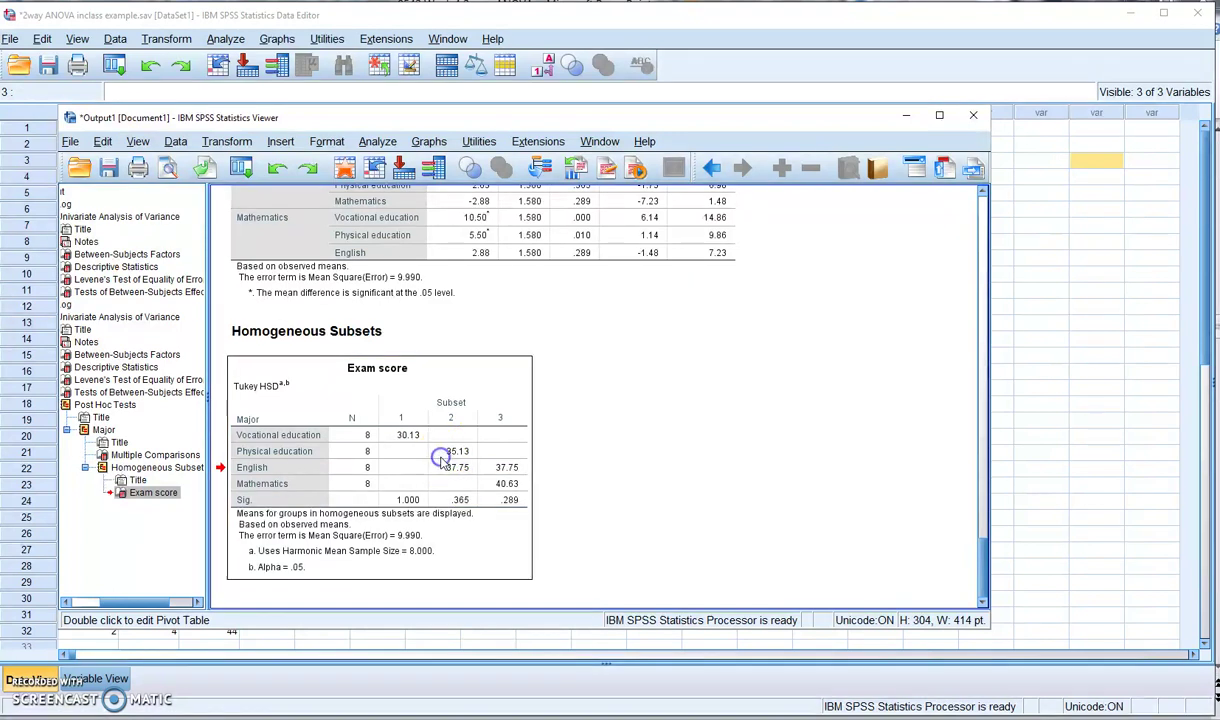
pyautogui.click(500, 488)
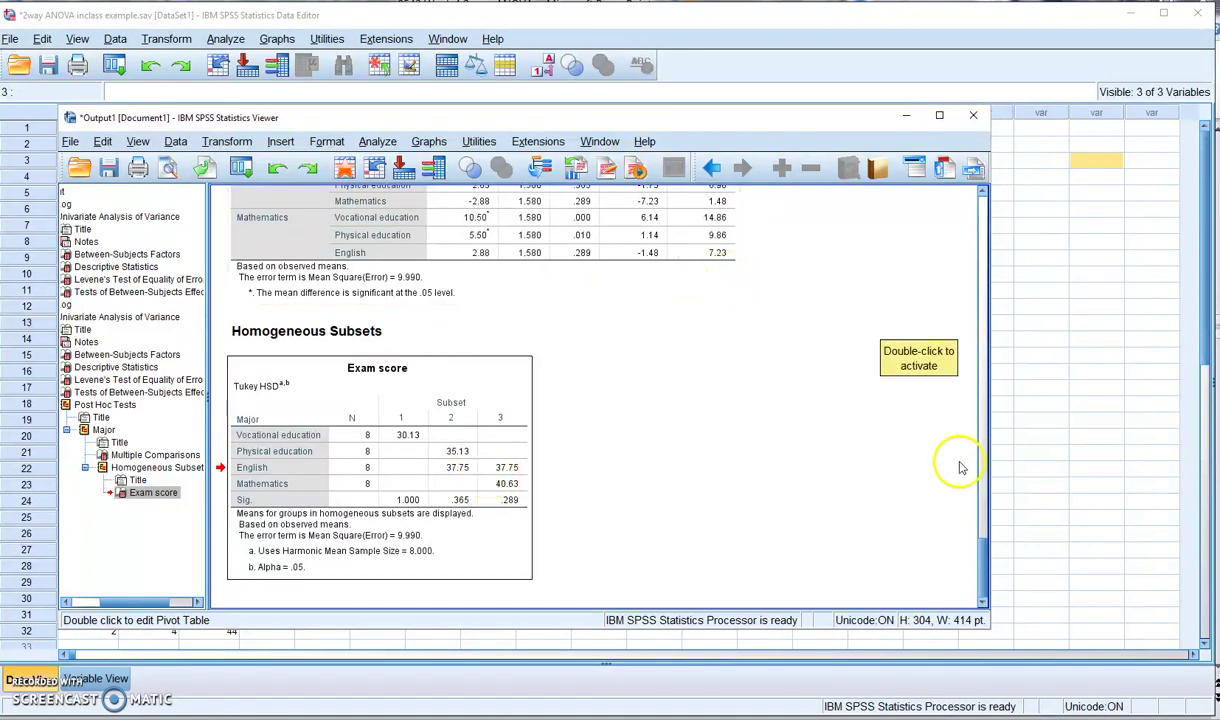
pyautogui.moveTo(983, 575); pyautogui.dragTo(984, 540)
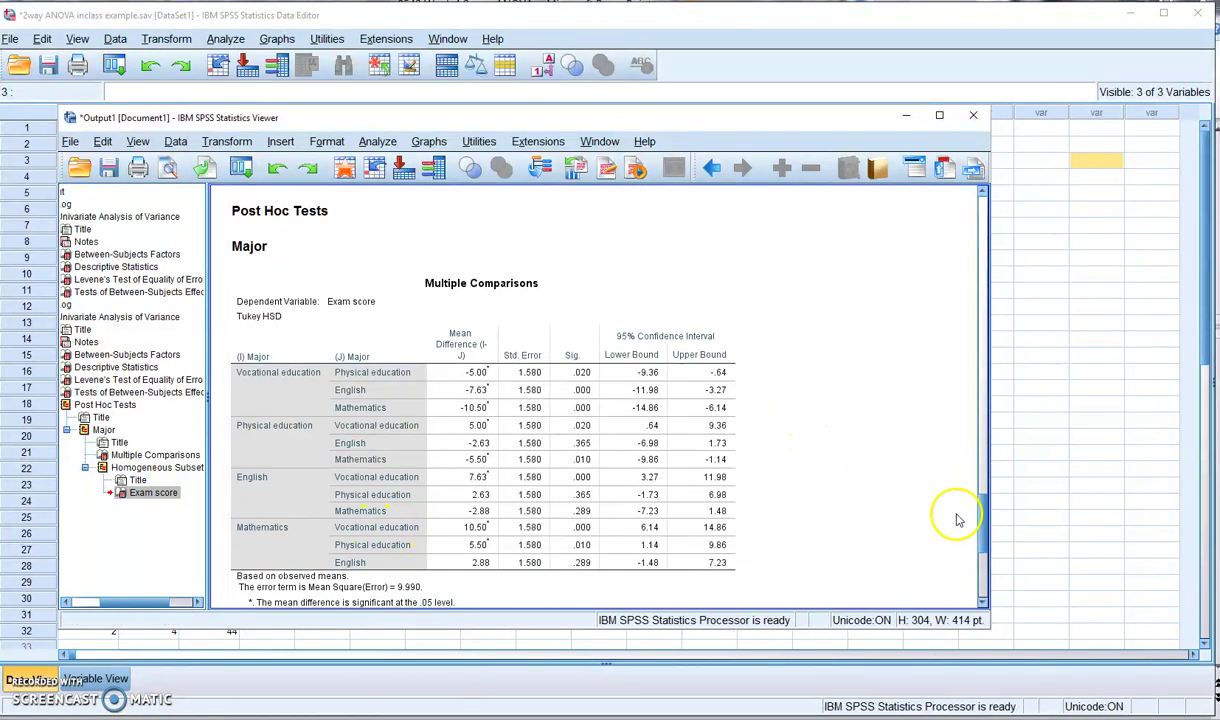
pyautogui.moveTo(983, 522); pyautogui.dragTo(982, 572)
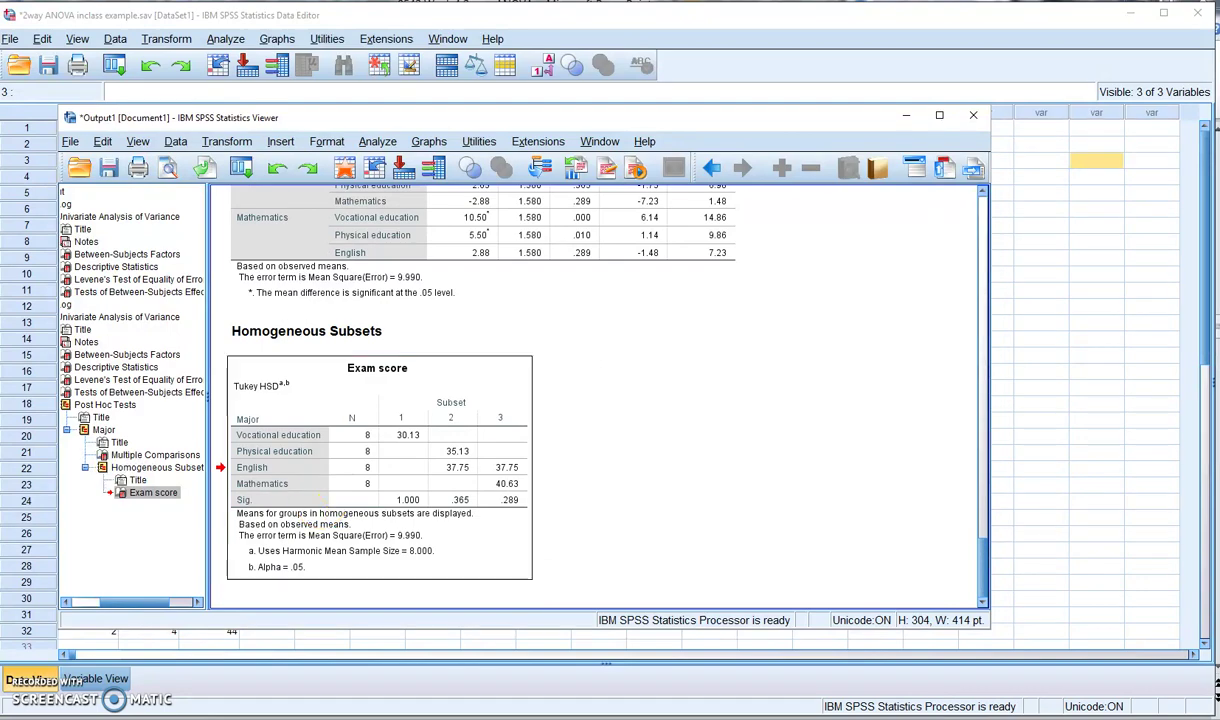